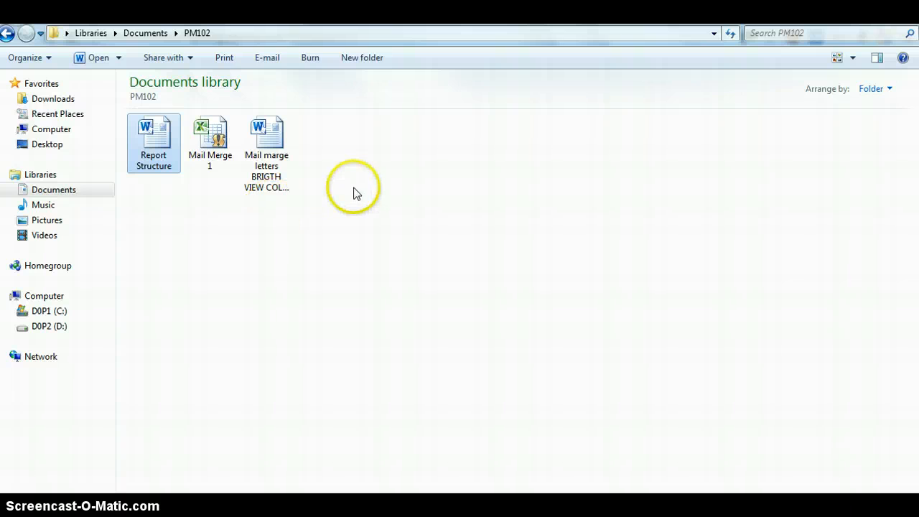
Open the Bright View College mail merge letter from the PM102 folder and enable editing
left_click(267, 144)
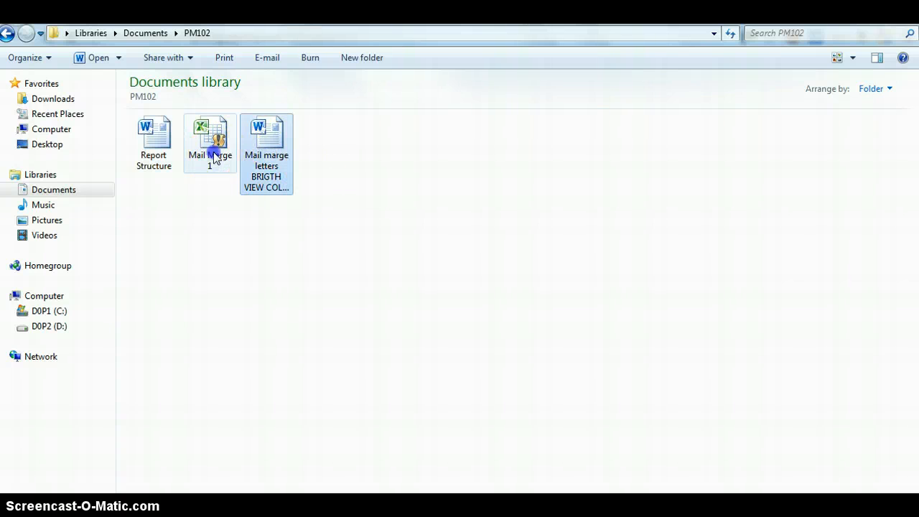
left_click(215, 147)
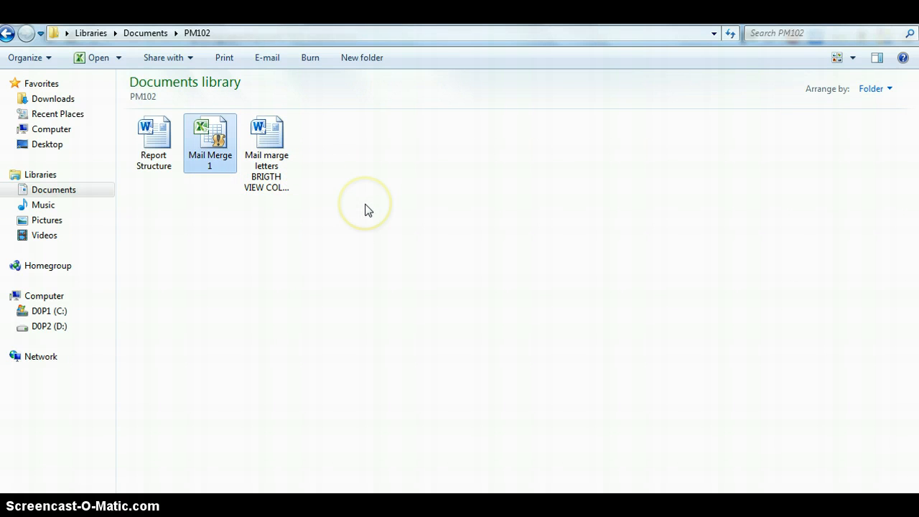
double_click(265, 152)
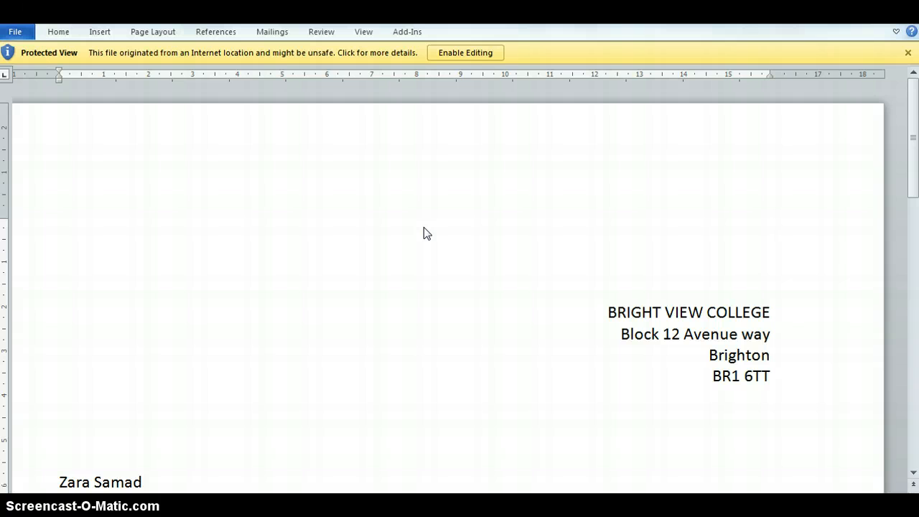
left_click(457, 53)
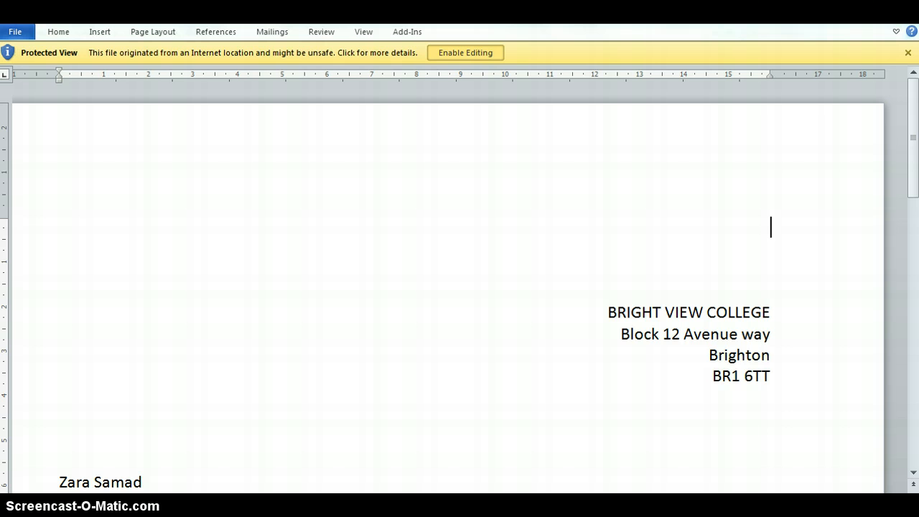
Read through the graduation letter from the college address to the sign-off, noting the recipient-specific parts
scroll(359, 272, "down", 2)
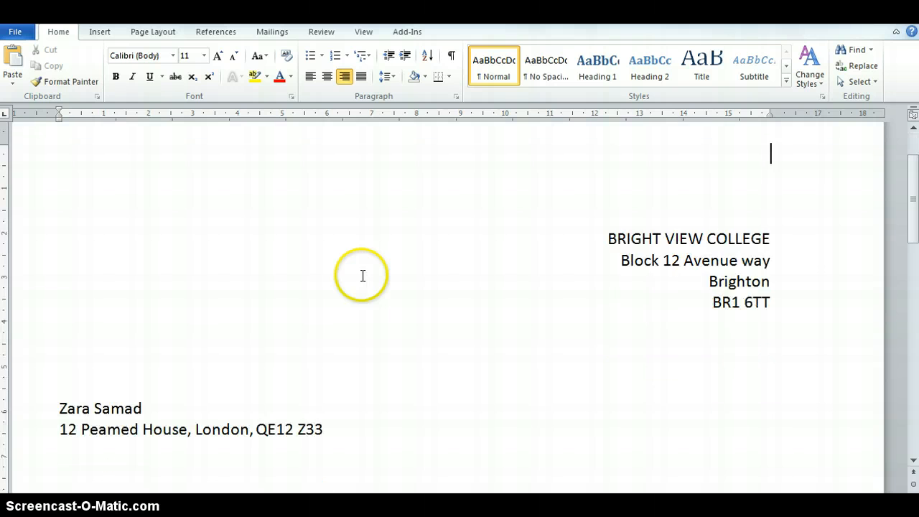
scroll(388, 264, "down", 1)
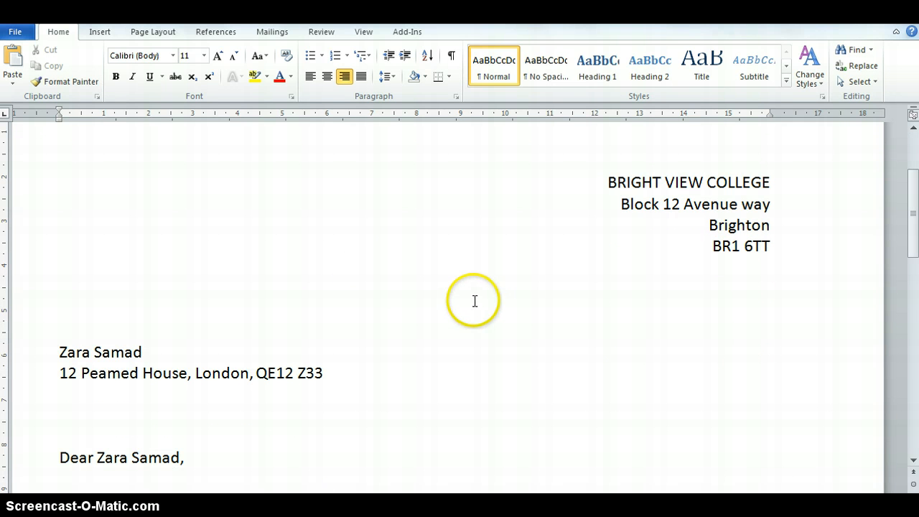
left_click(605, 182)
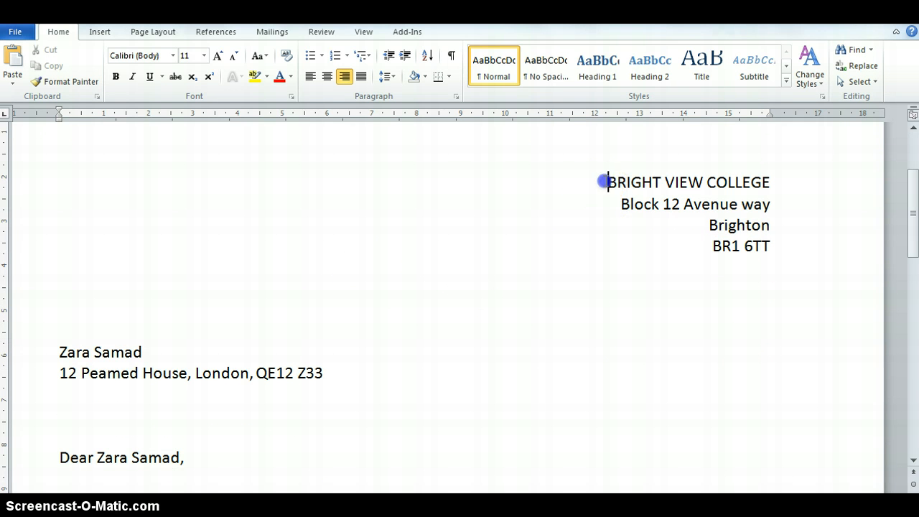
left_click_drag(605, 181, 751, 201)
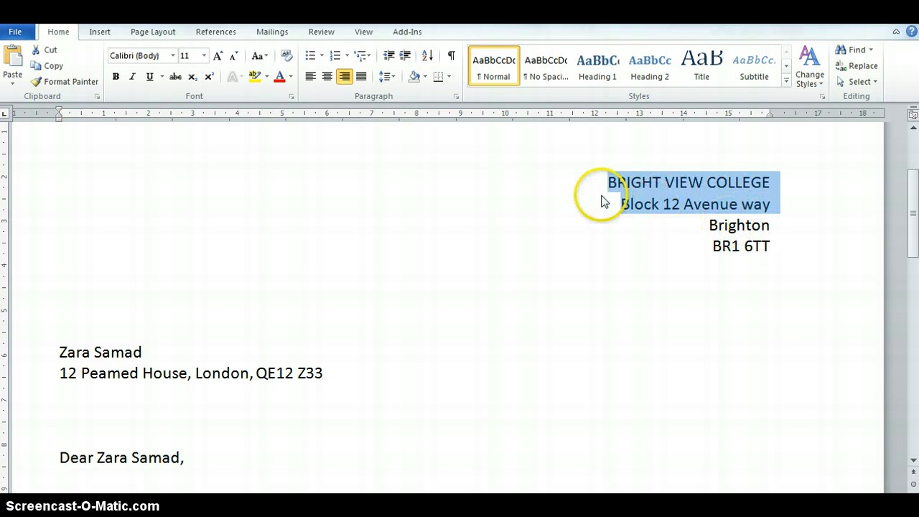
scroll(679, 193, "down", 1)
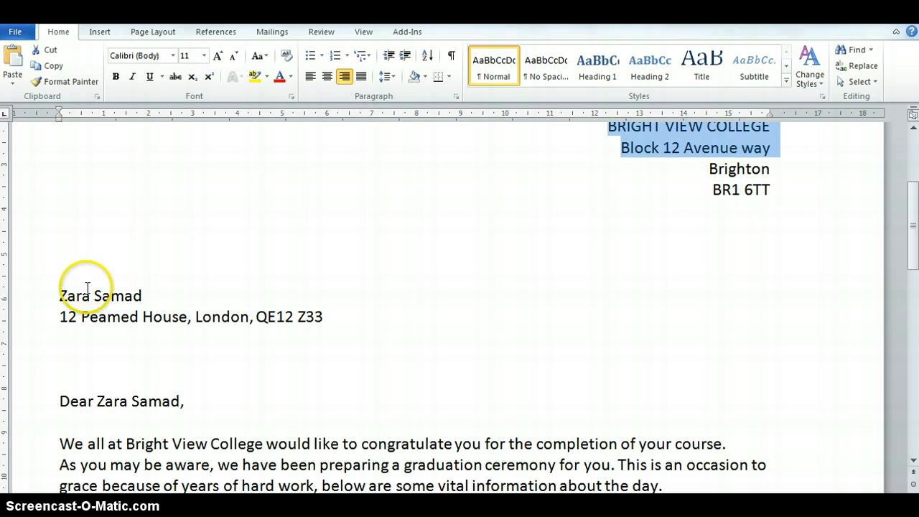
scroll(163, 314, "down", 2)
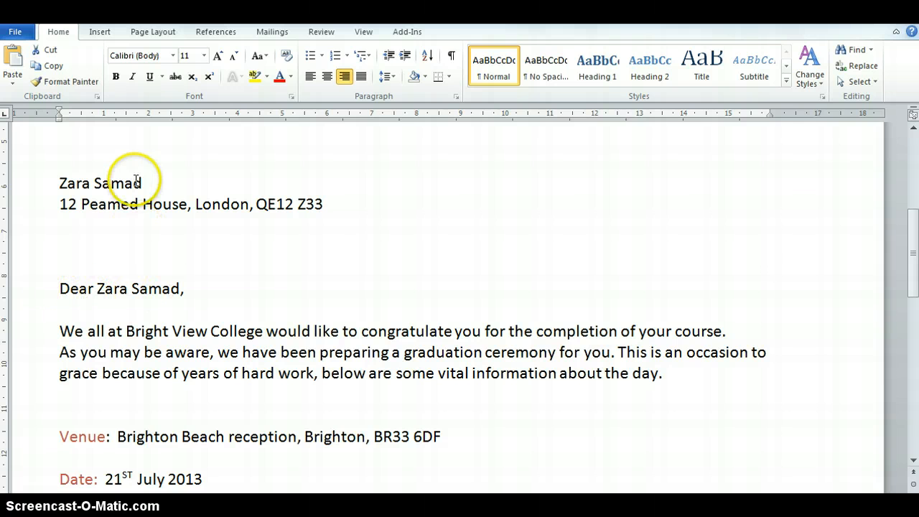
scroll(400, 297, "down", 2)
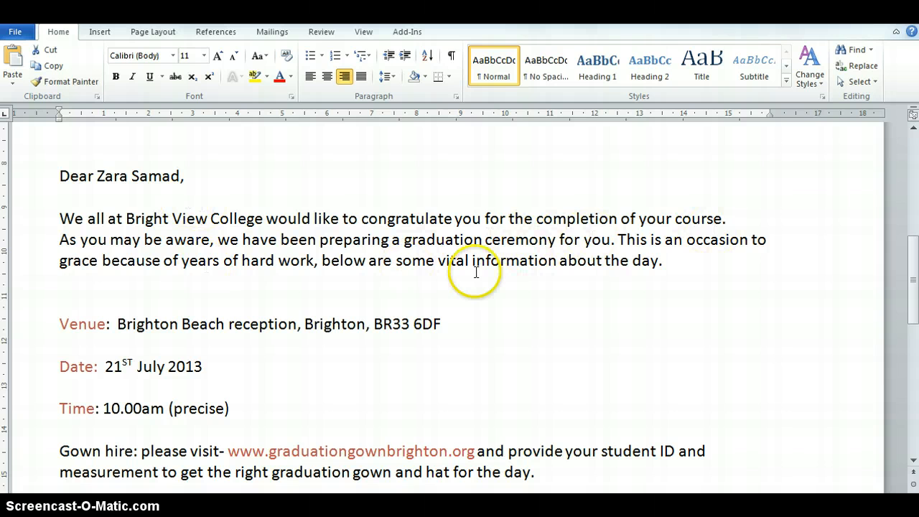
scroll(530, 312, "down", 2)
scroll(530, 310, "down", 2)
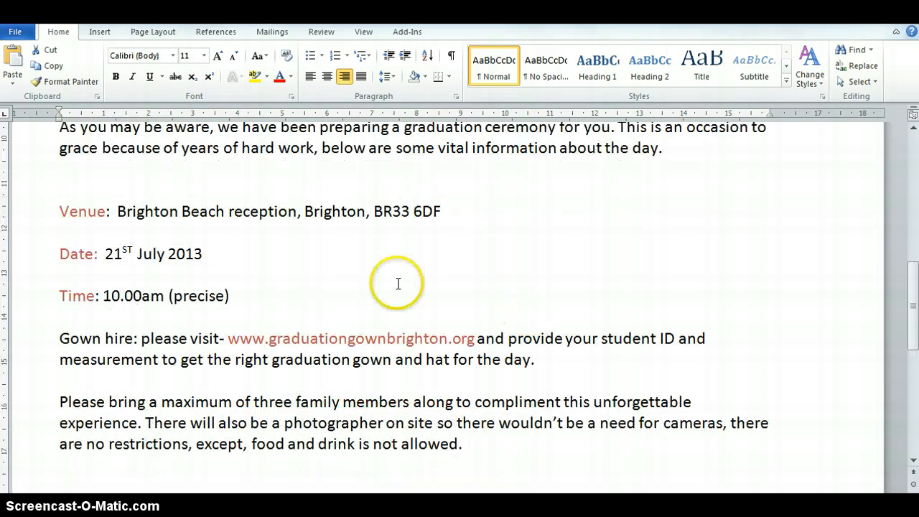
scroll(402, 284, "down", 10)
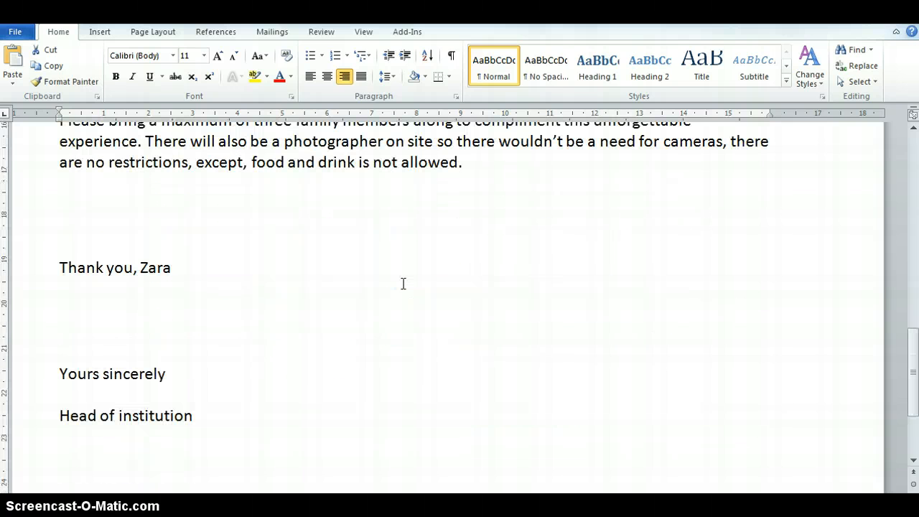
scroll(390, 287, "up", 18)
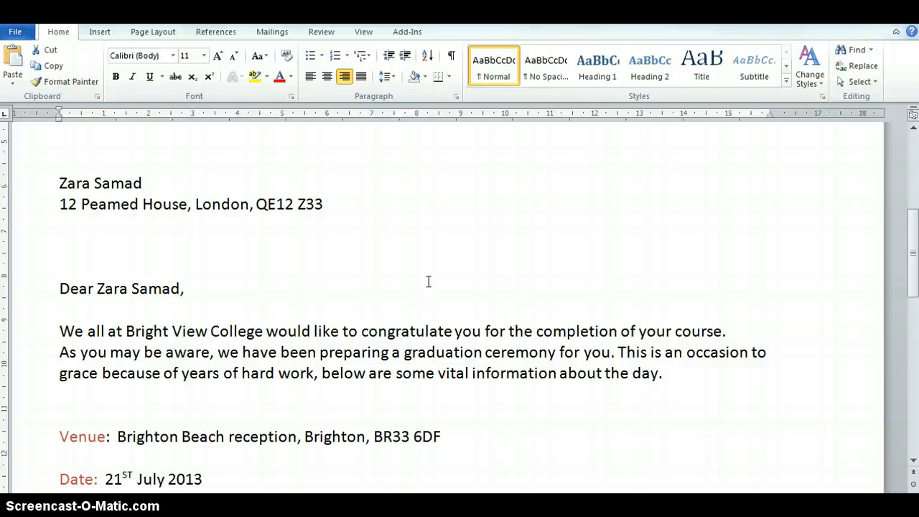
Delete the recipient's name and comma after "Dear" in the greeting
left_click_drag(324, 204, 65, 180)
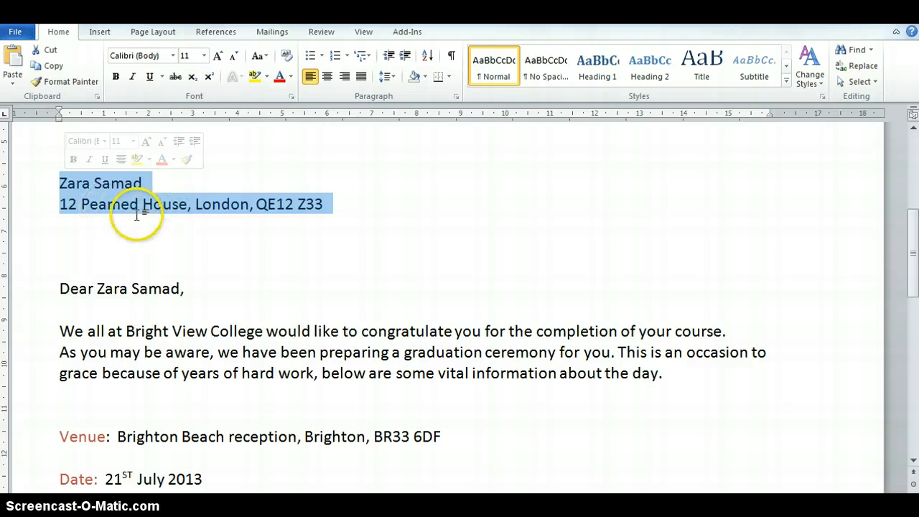
scroll(173, 222, "down", 2)
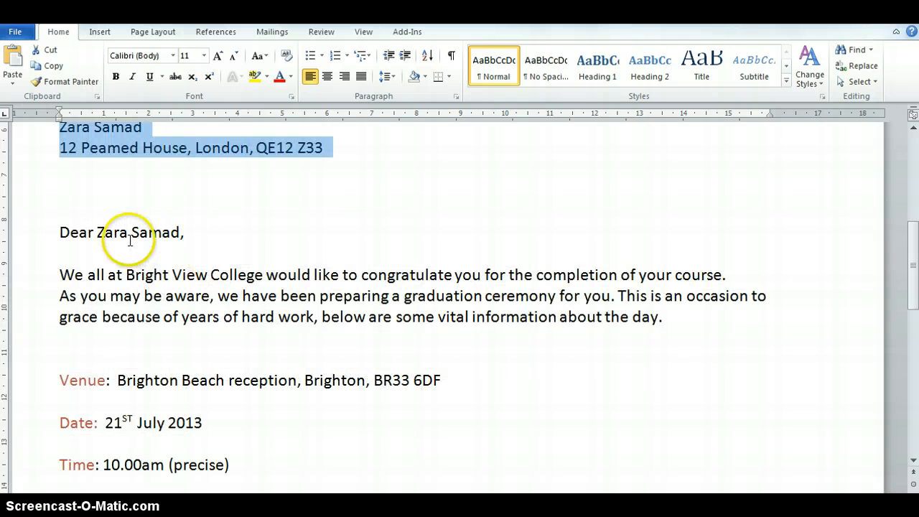
left_click_drag(128, 232, 96, 232)
left_click(185, 232)
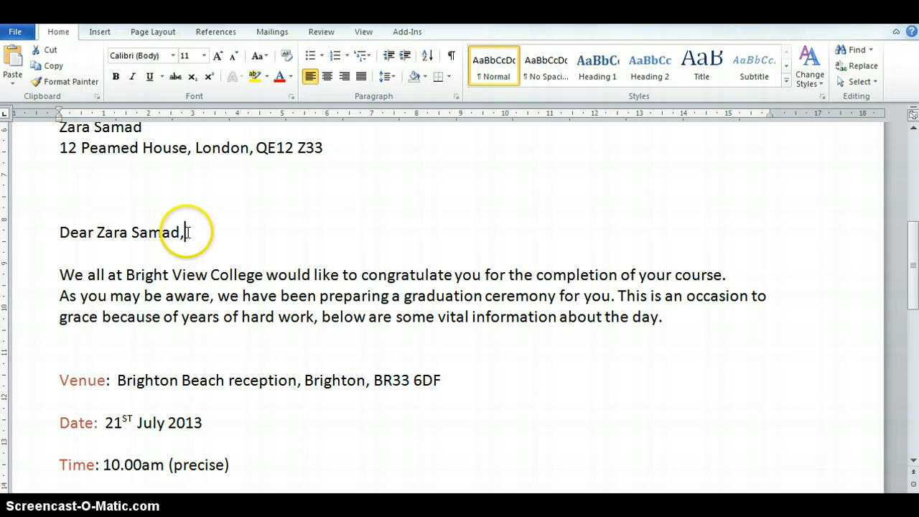
left_click_drag(184, 232, 117, 239)
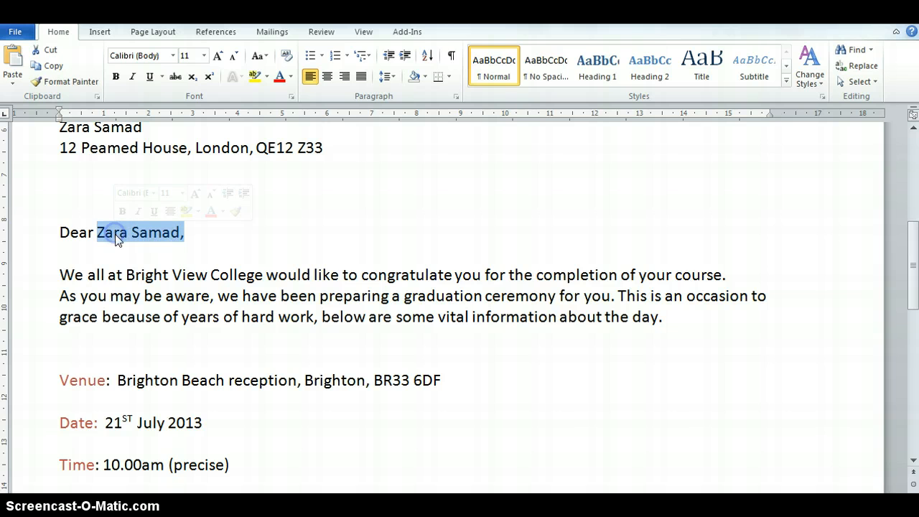
key("Delete")
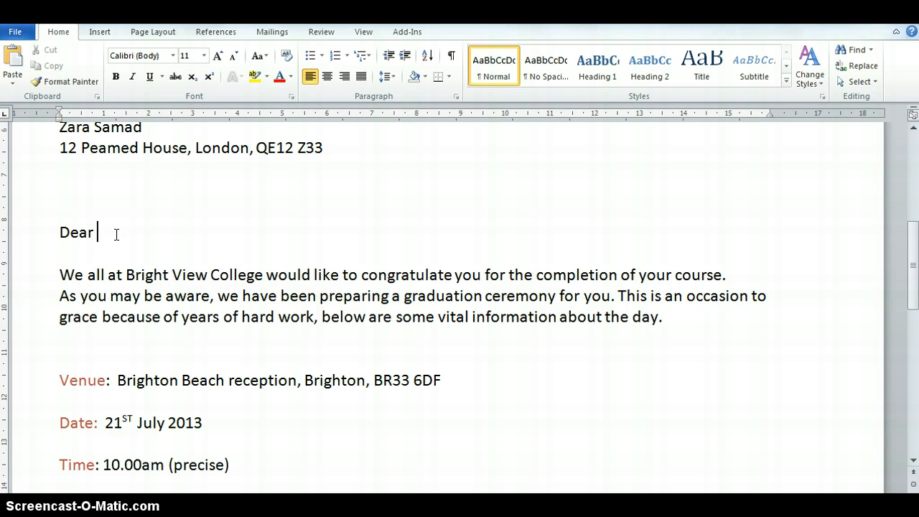
Delete the recipient's name and postal address lines above the greeting
scroll(299, 239, "up", 3)
left_click_drag(330, 260, 64, 242)
key("Delete")
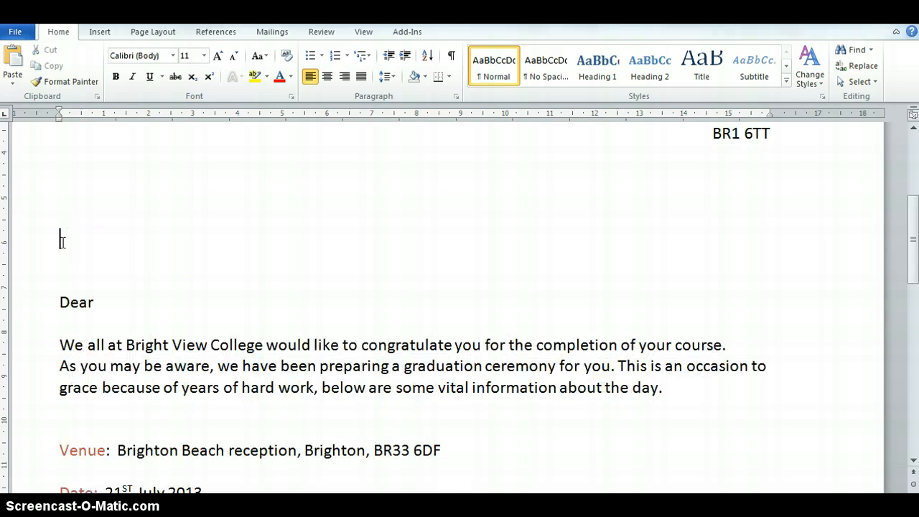
Add the date 19/06/2013 on a new line beneath the college address
scroll(256, 277, "up", 2)
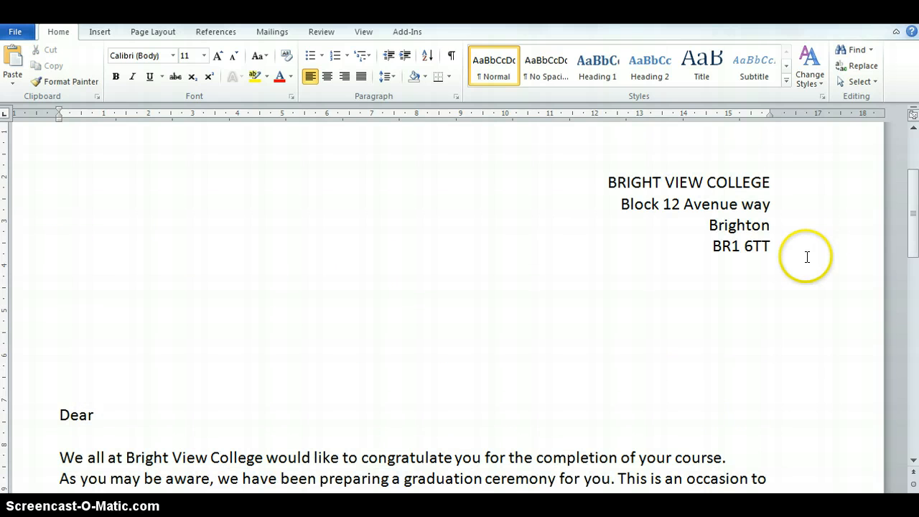
left_click_drag(780, 248, 649, 191)
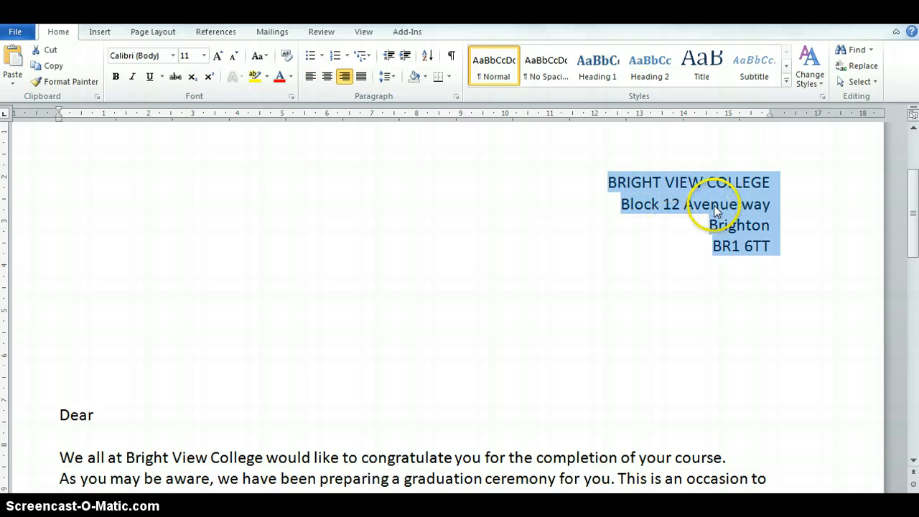
scroll(746, 201, "down", 1)
left_click(789, 198)
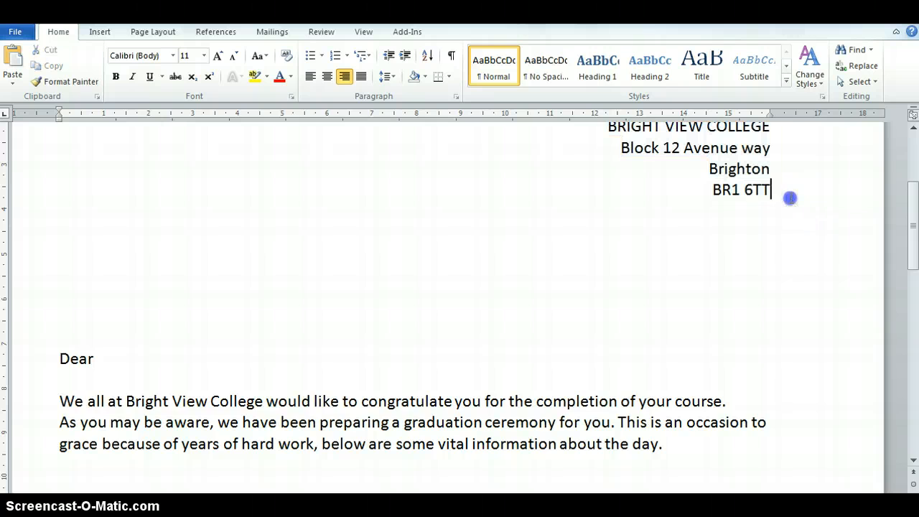
key("Return")
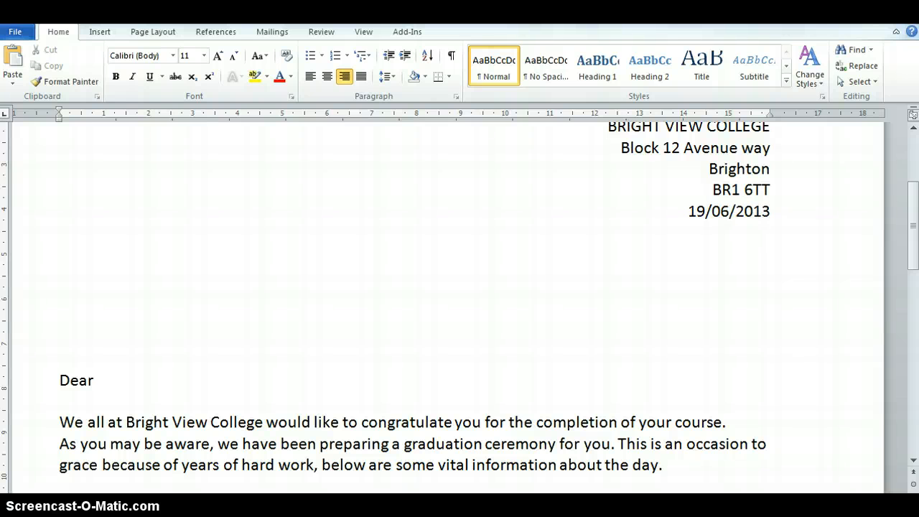
Insert a blank line between the college postcode and the date, and left-align the empty recipient line above the greeting
left_click(782, 189)
key("Return")
left_click(78, 311)
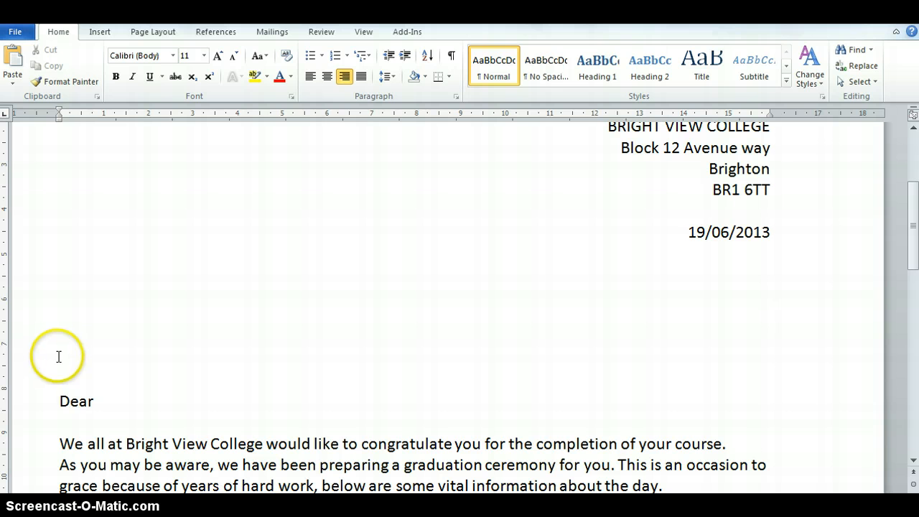
left_click(310, 76)
Delete the comma and recipient's first name after "Thank you" in the letter's closing
scroll(301, 215, "down", 7)
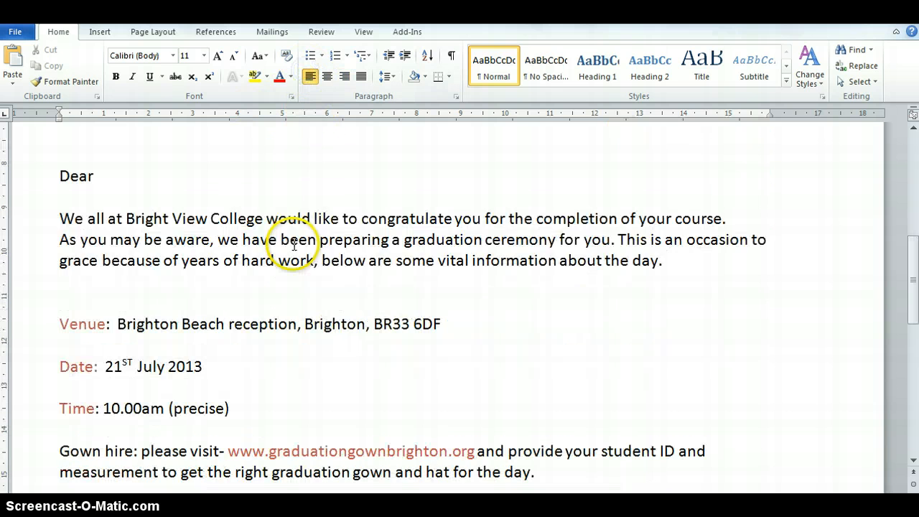
scroll(294, 246, "down", 3)
left_click_drag(188, 323, 135, 329)
key("Delete")
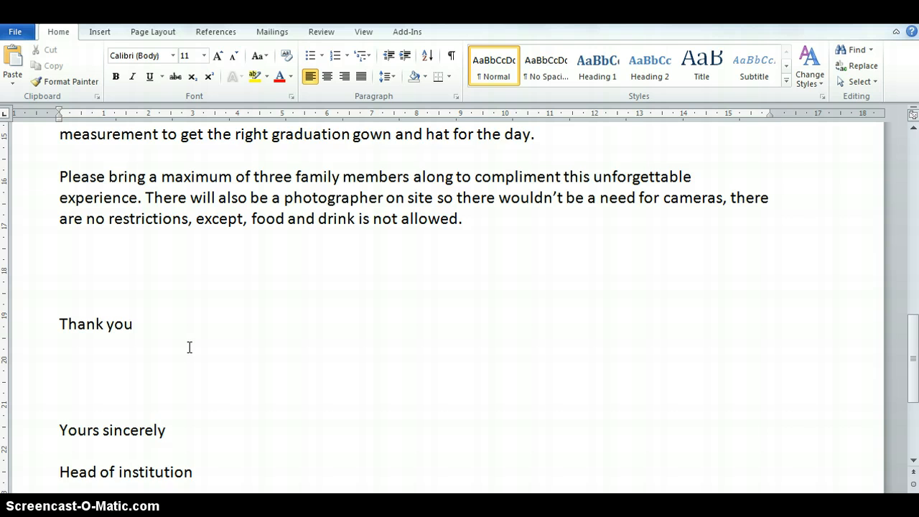
scroll(269, 303, "down", 2)
scroll(273, 310, "up", 8)
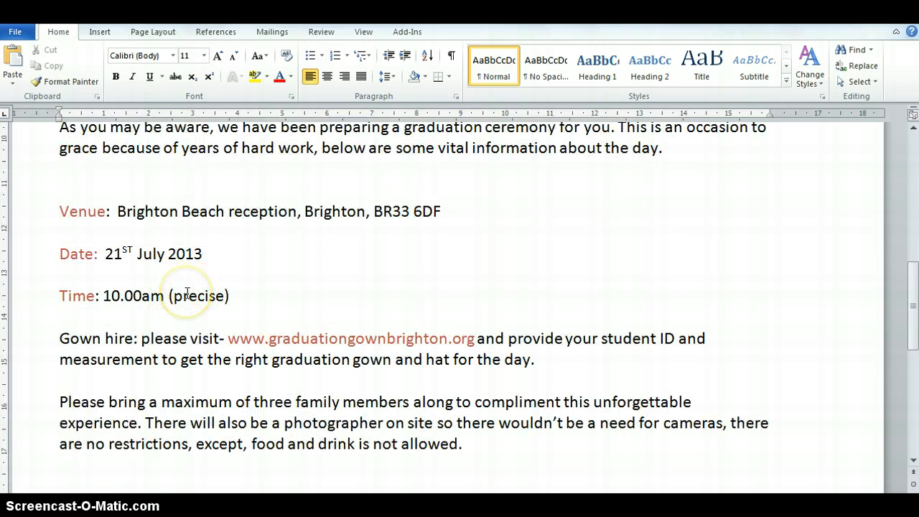
scroll(187, 295, "up", 2)
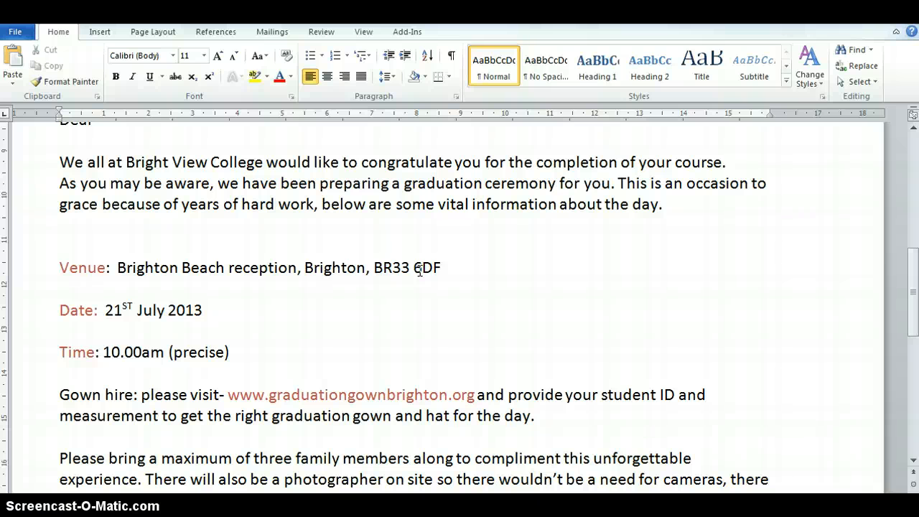
Return to the PM102 folder, open the Mail Merge 1 workbook in Excel and enable editing
left_click(256, 450)
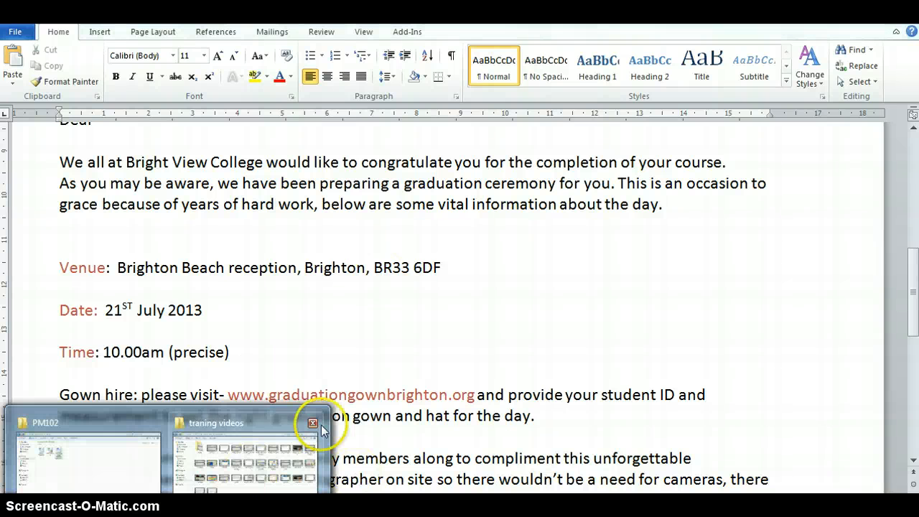
left_click(74, 420)
left_click(328, 264)
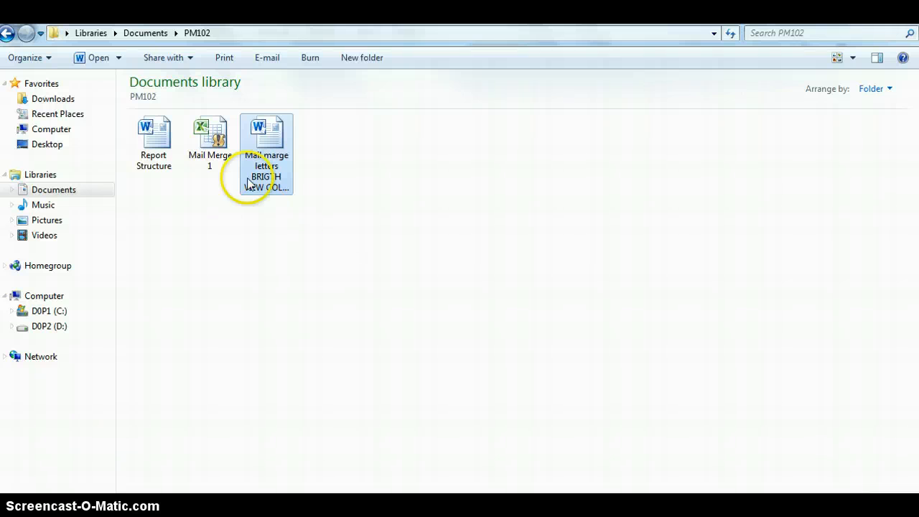
left_click(209, 151)
left_click(219, 174)
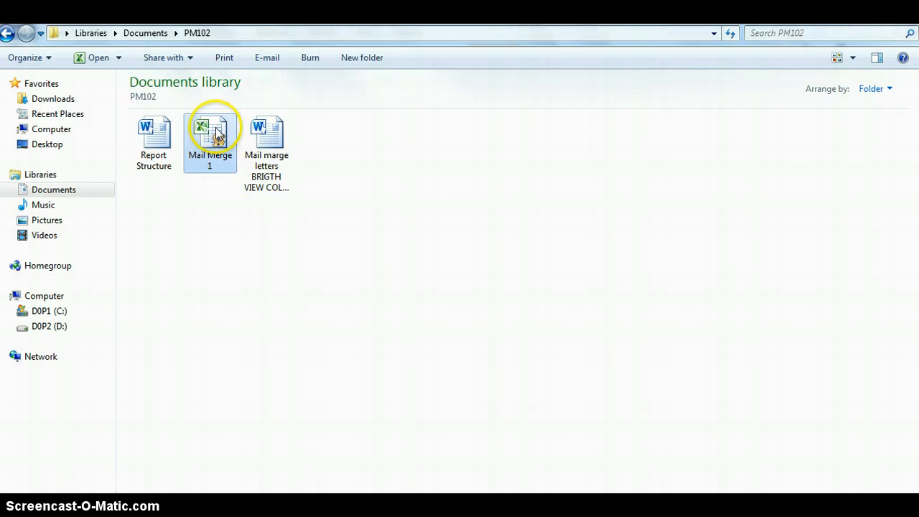
double_click(207, 136)
left_click(489, 258)
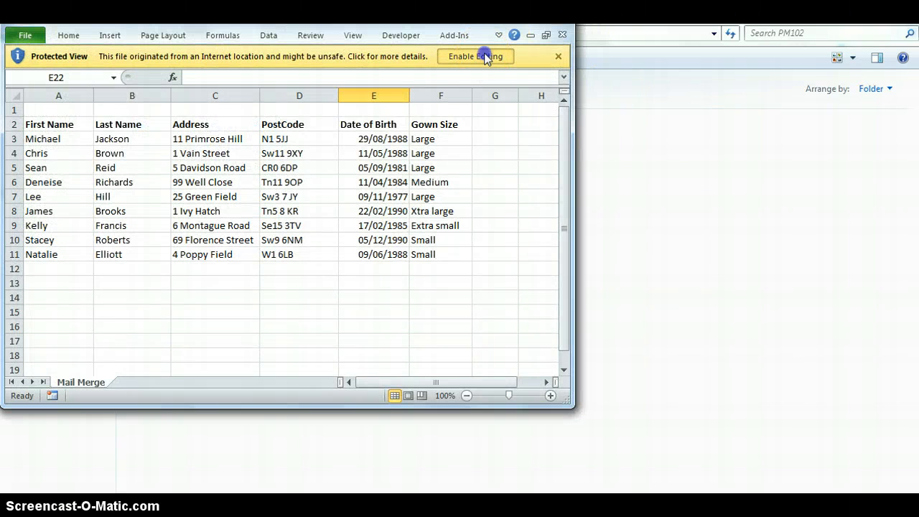
left_click(484, 58)
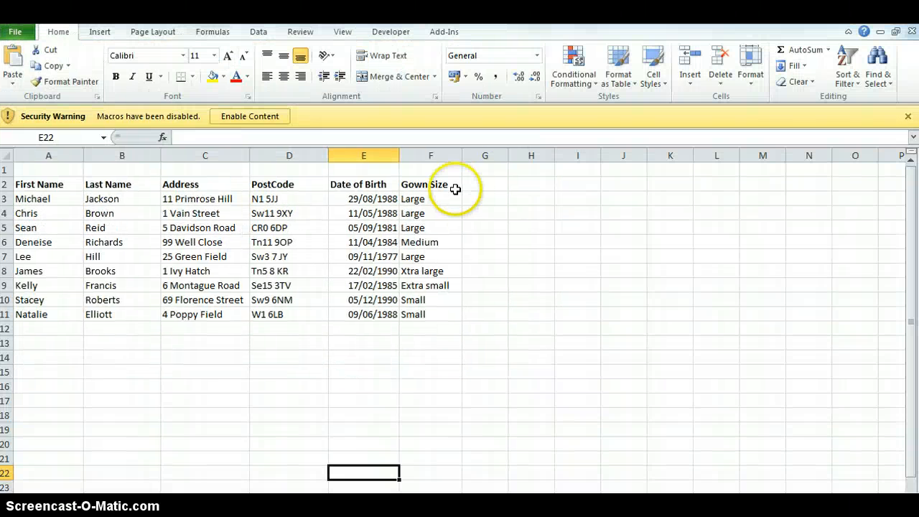
Review the recipient list's columns from First Name through Gown Size, and enable the workbook's disabled content
left_click(56, 155)
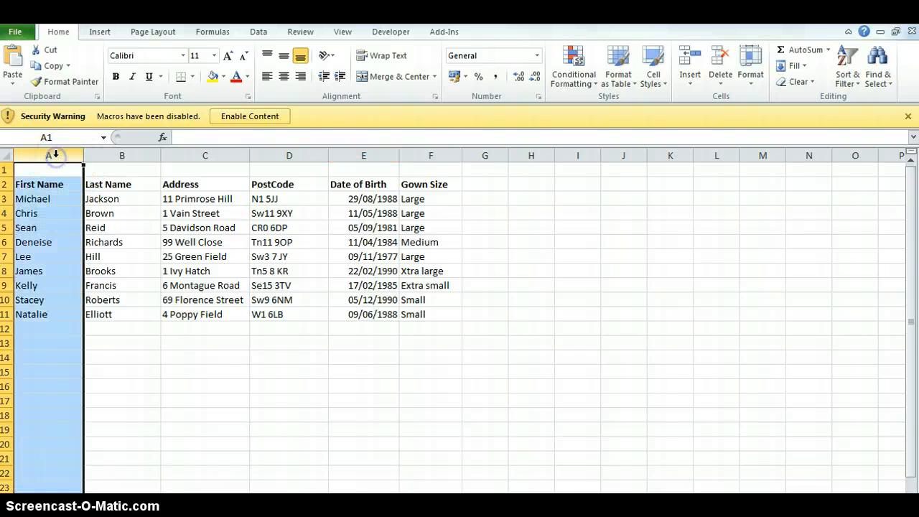
left_click(102, 155)
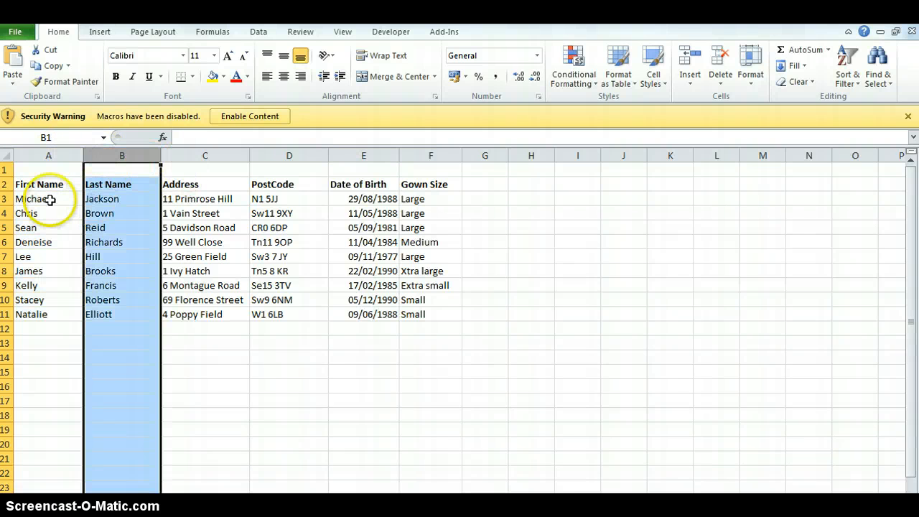
left_click(203, 156)
left_click(274, 155)
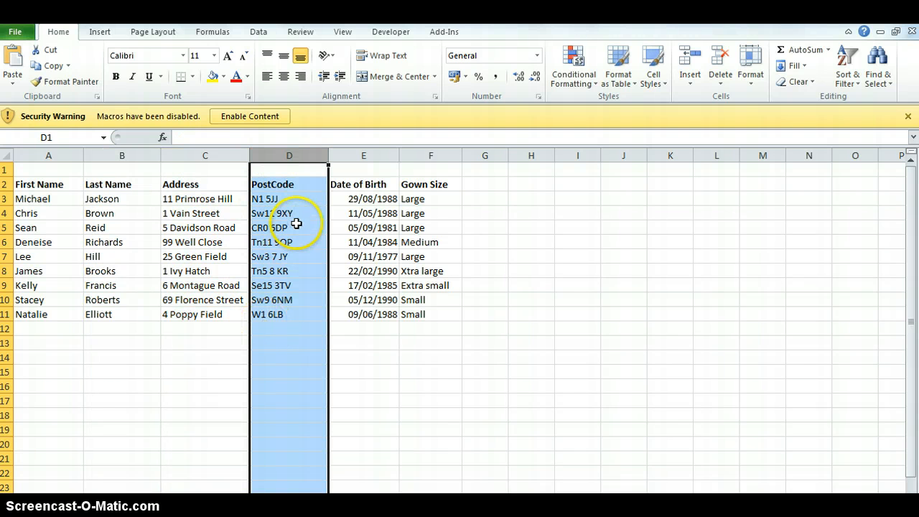
left_click(366, 154)
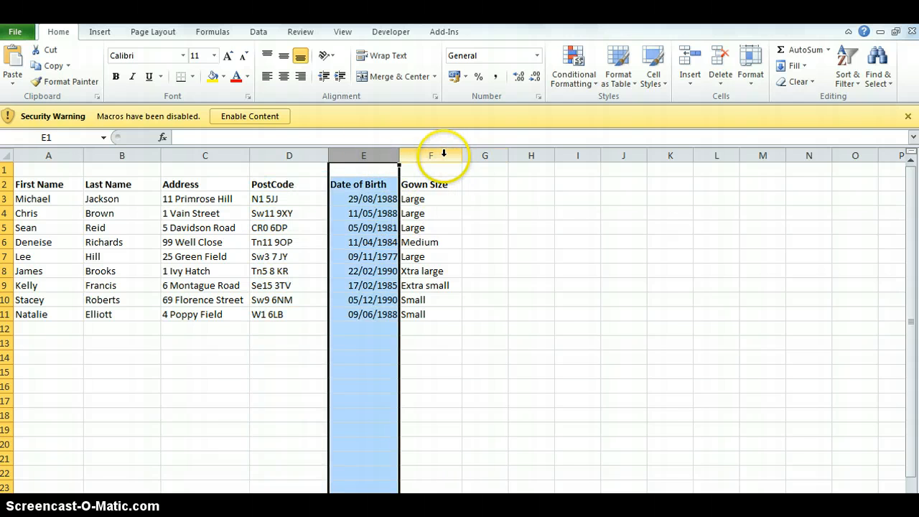
left_click(443, 153)
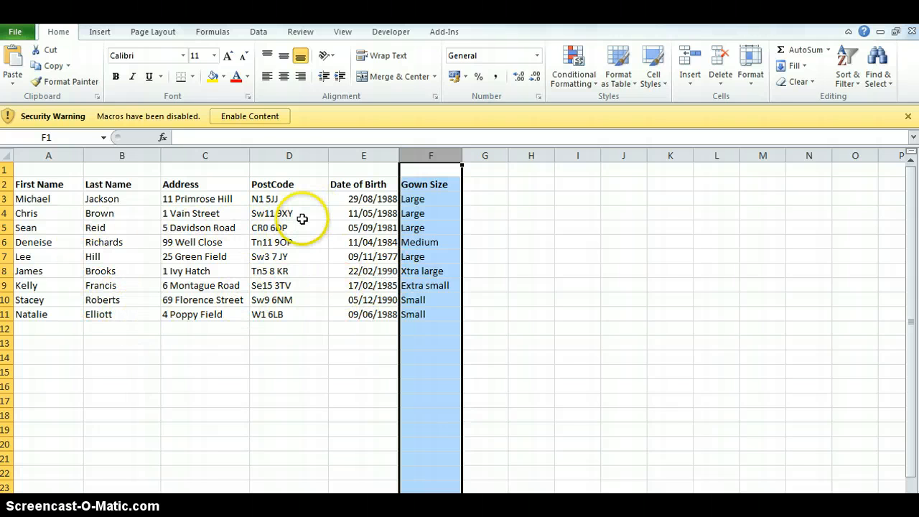
left_click(266, 116)
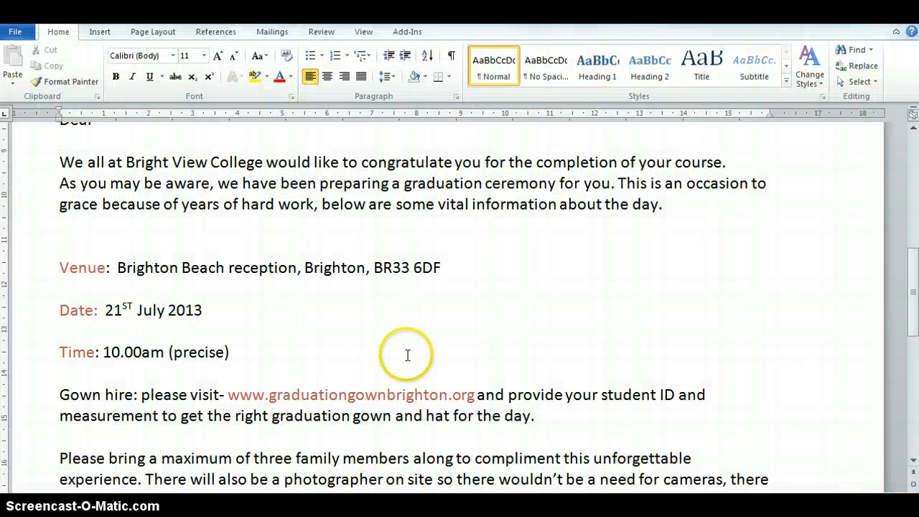
Switch back to the graduation letter in Word and check the whole letter from the college address to the sign-off
scroll(434, 329, "up", 5)
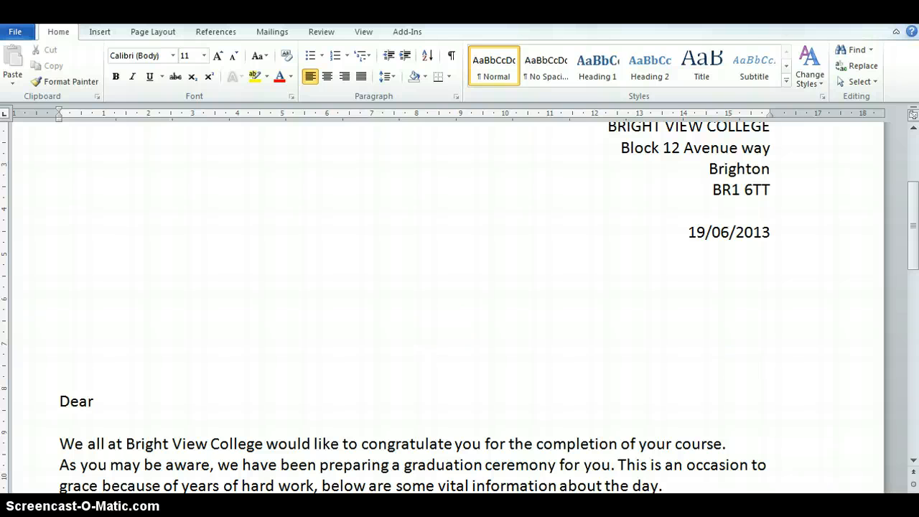
scroll(451, 300, "up", 5)
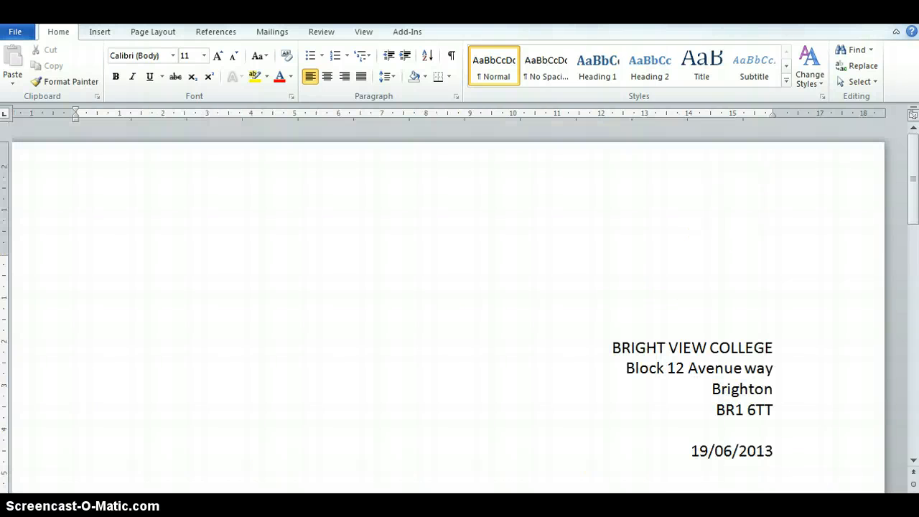
scroll(448, 307, "down", 7)
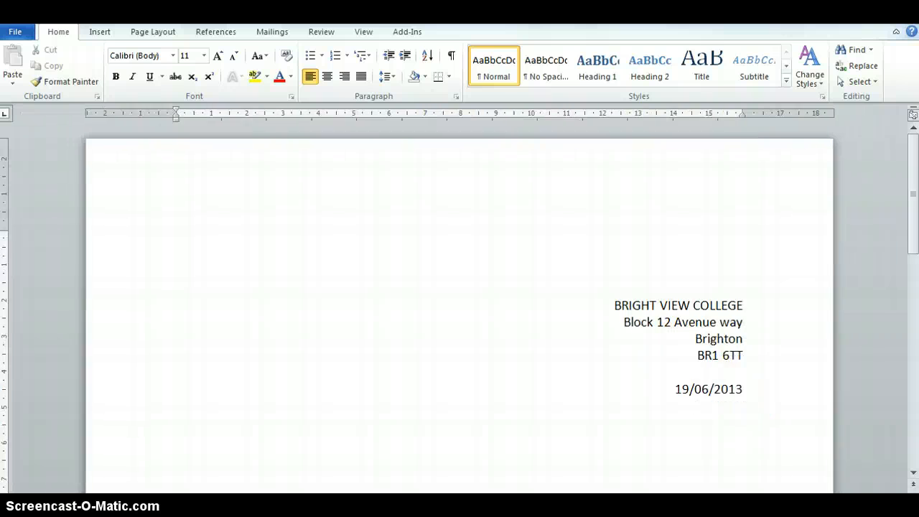
scroll(487, 275, "down", 2)
scroll(487, 276, "down", 5)
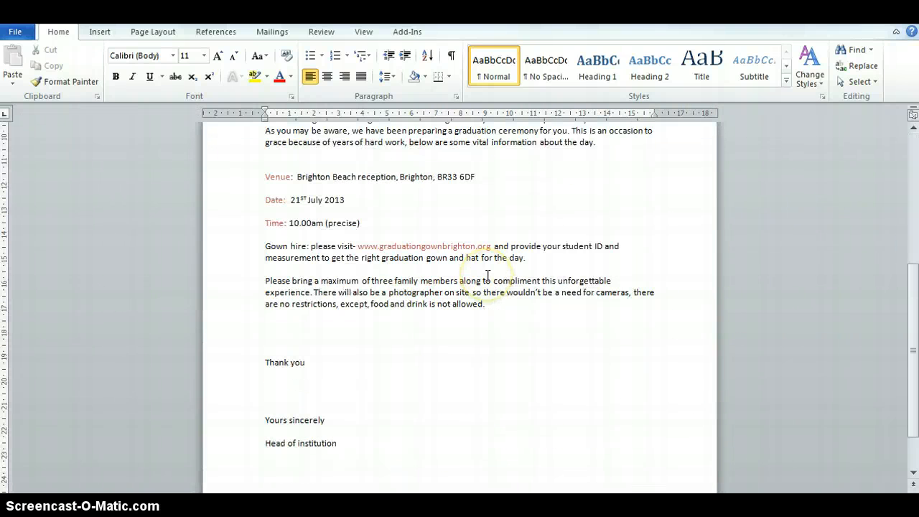
scroll(487, 276, "up", 6)
scroll(487, 276, "up", 1)
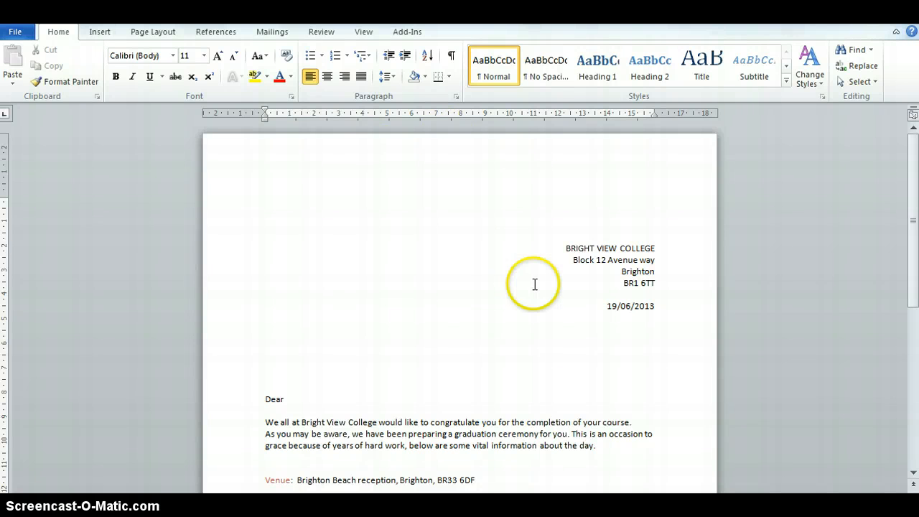
Start the Step by Step Mail Merge Wizard with Letters as the document type and the current document as the starting document
left_click(274, 31)
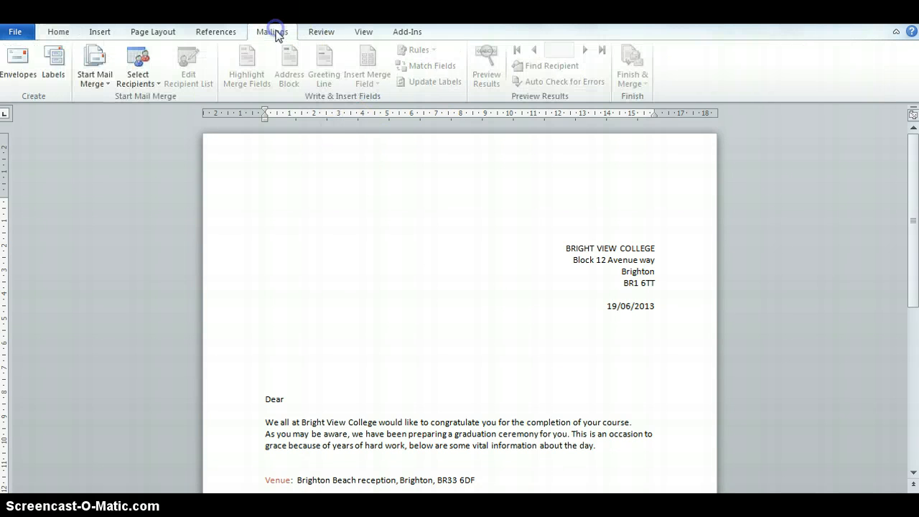
left_click(106, 84)
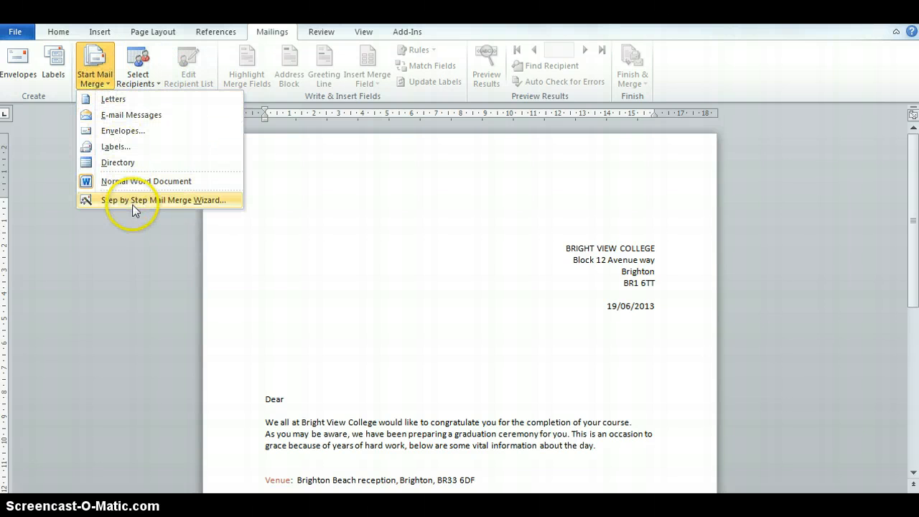
left_click(190, 201)
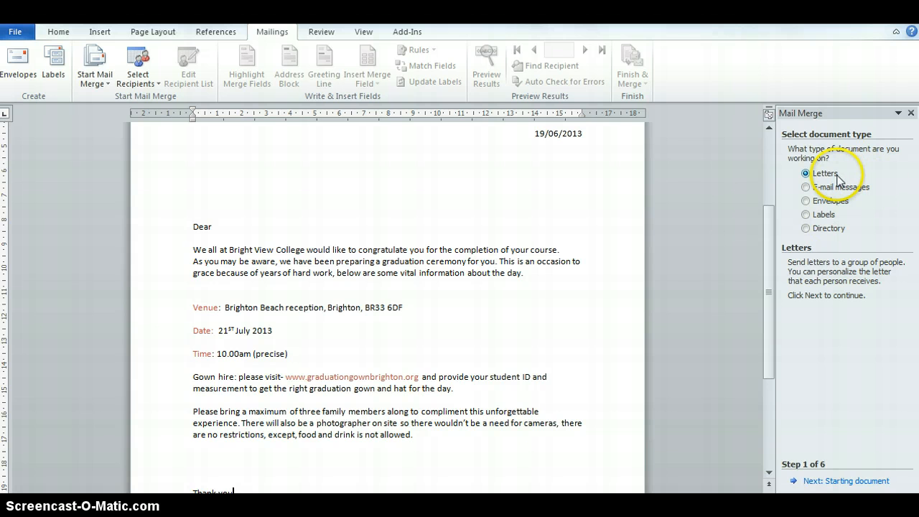
left_click(852, 483)
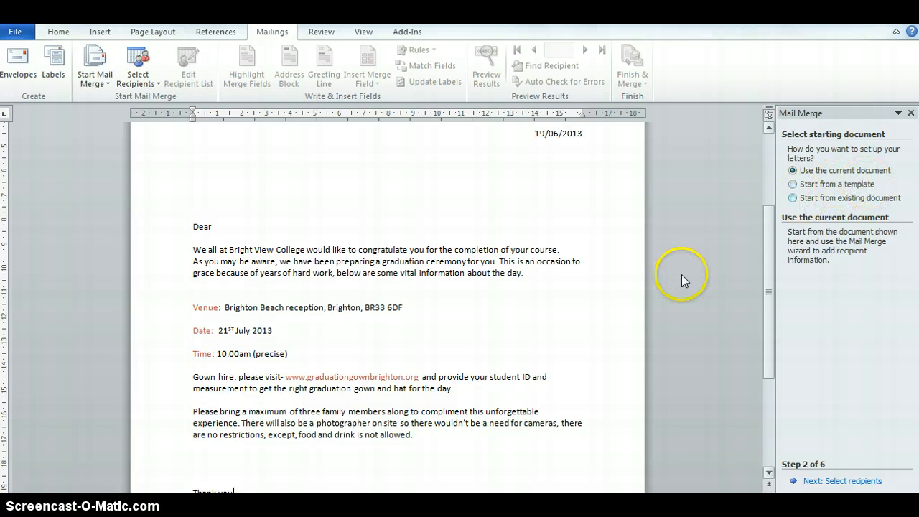
scroll(680, 272, "up", 2)
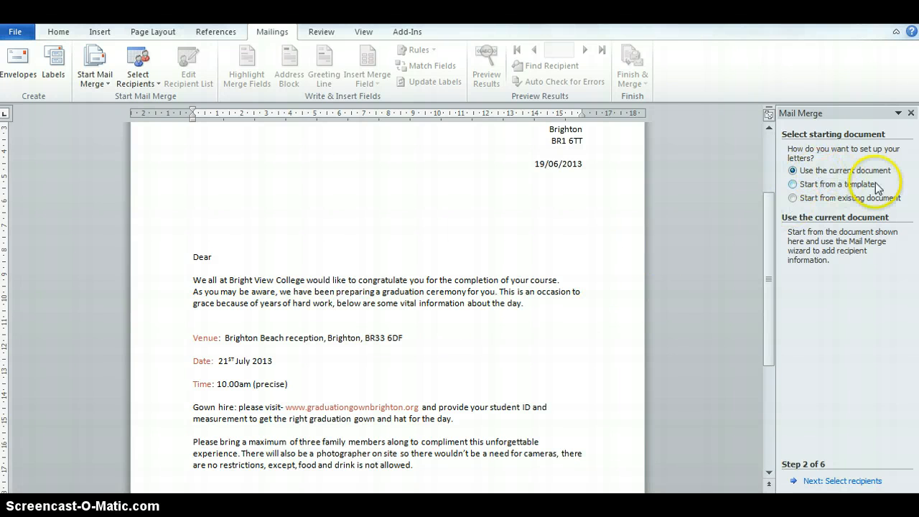
scroll(879, 352, "down", 2)
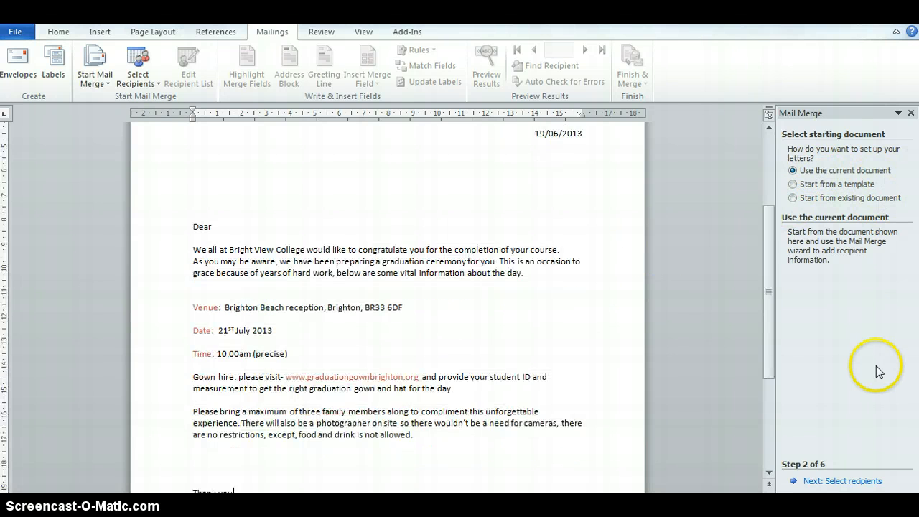
left_click(851, 481)
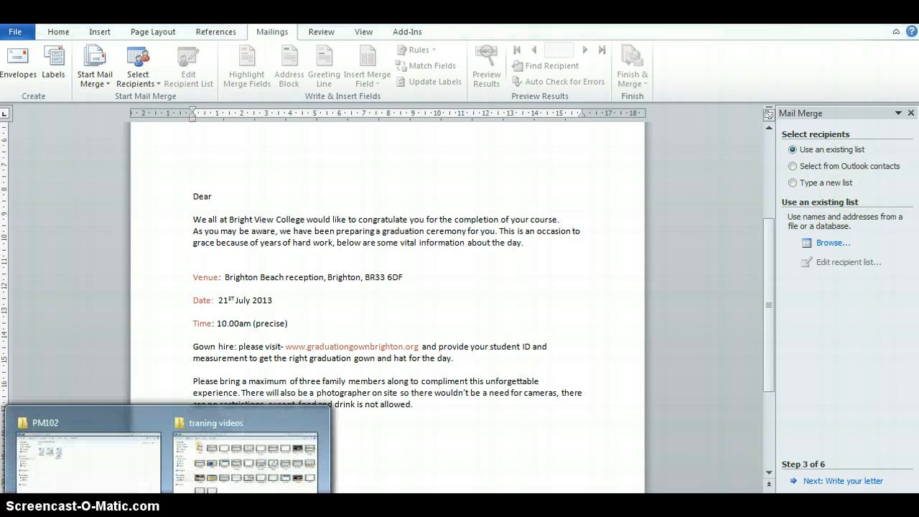
Use the Mail Merge 1 workbook from the PM102 documents folder as the existing recipient list, with its 'Mail Merge$' table and first-row column headers
left_click(90, 471)
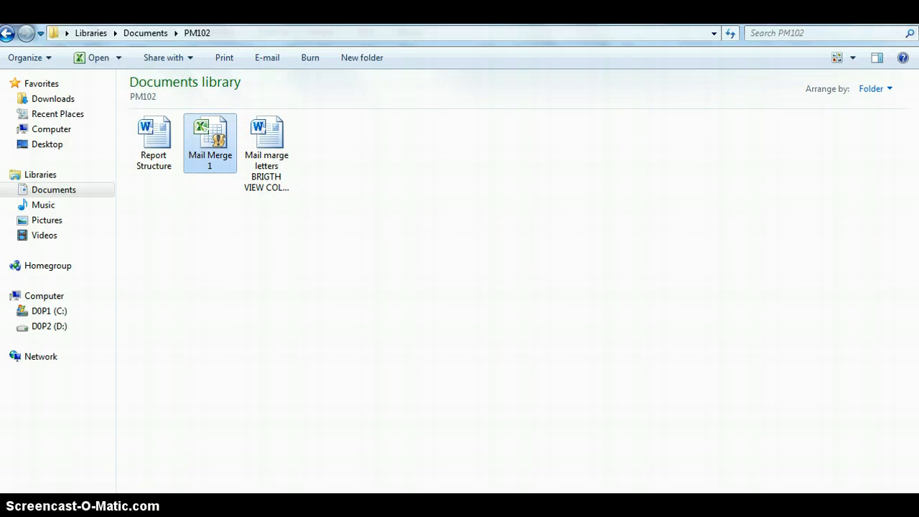
left_click(394, 441)
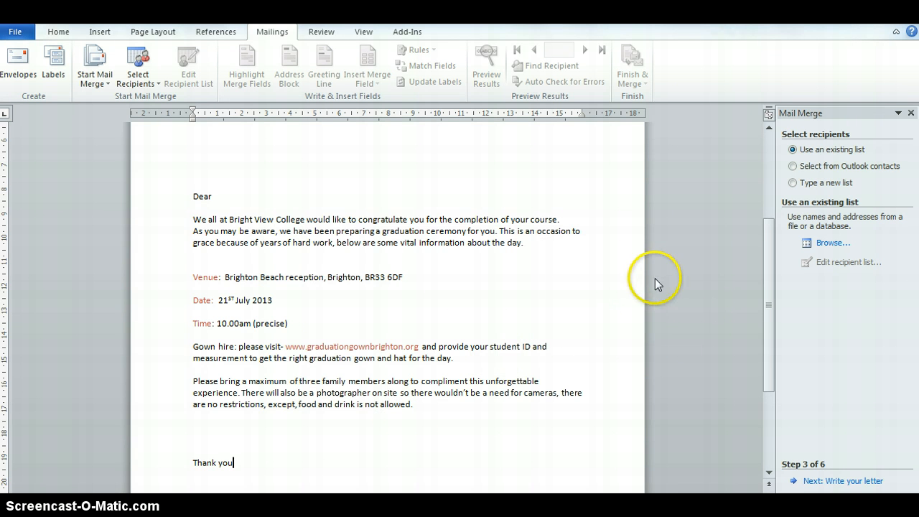
left_click(831, 244)
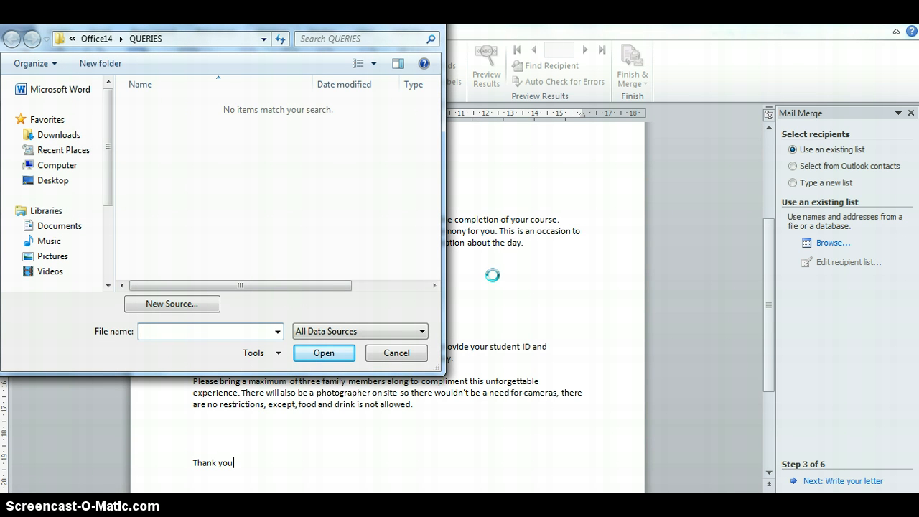
left_click(64, 230)
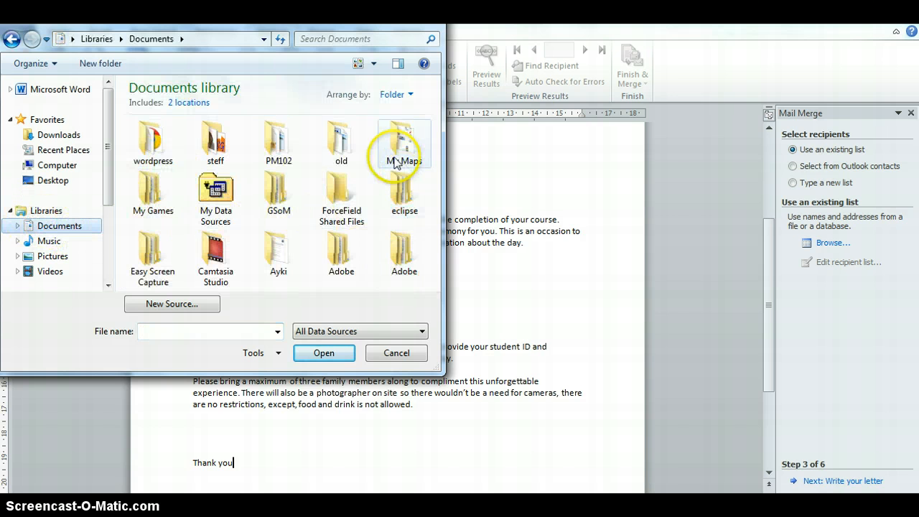
double_click(281, 145)
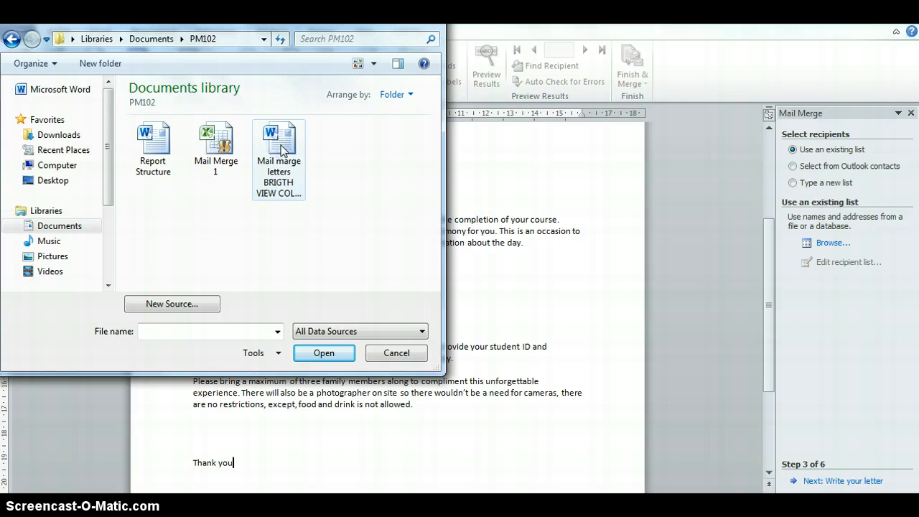
left_click(215, 148)
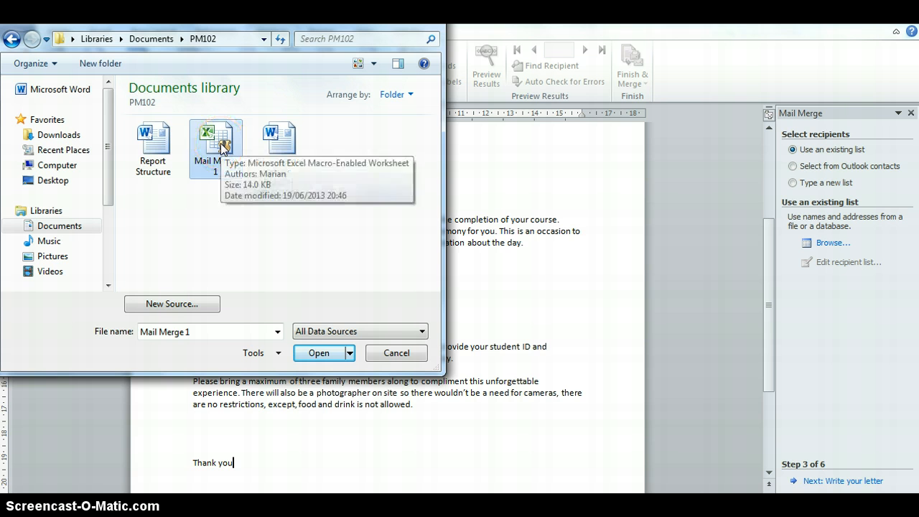
left_click(329, 355)
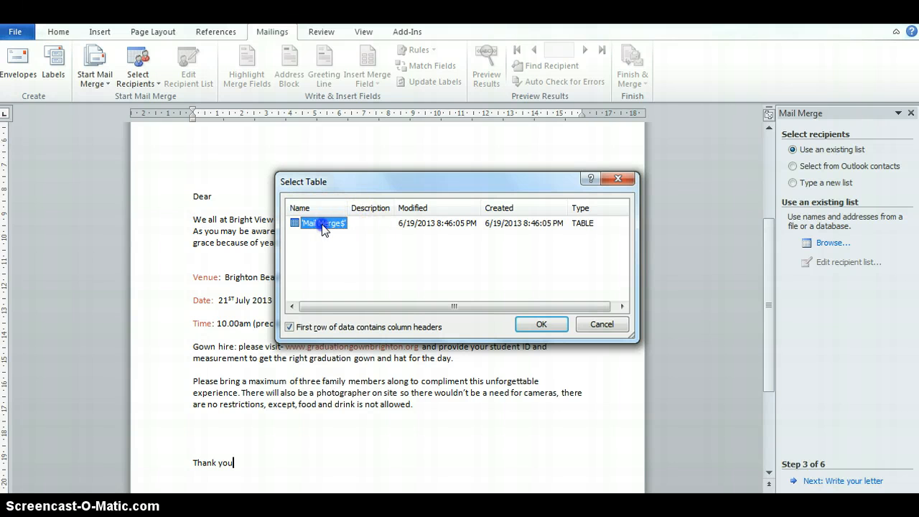
left_click(541, 324)
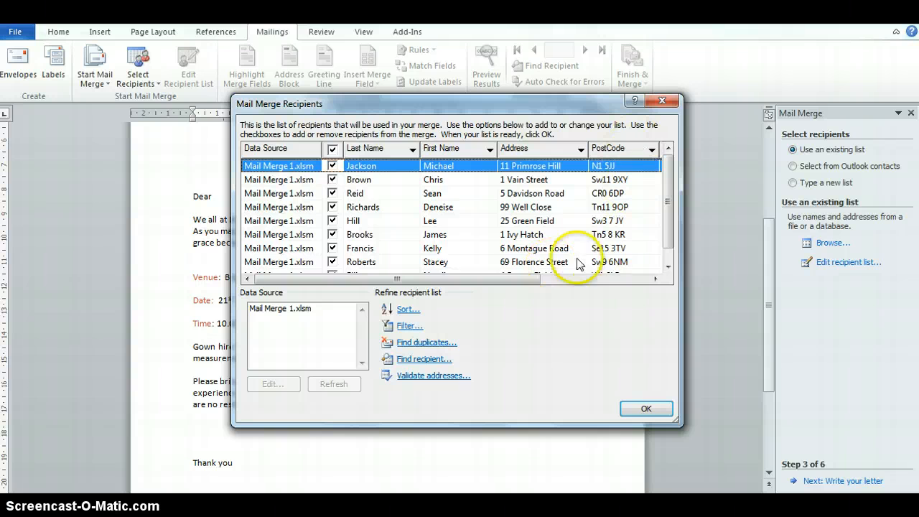
Check the recipient columns across to Gown Size and accept the list with all recipients included
left_click_drag(523, 281, 610, 284)
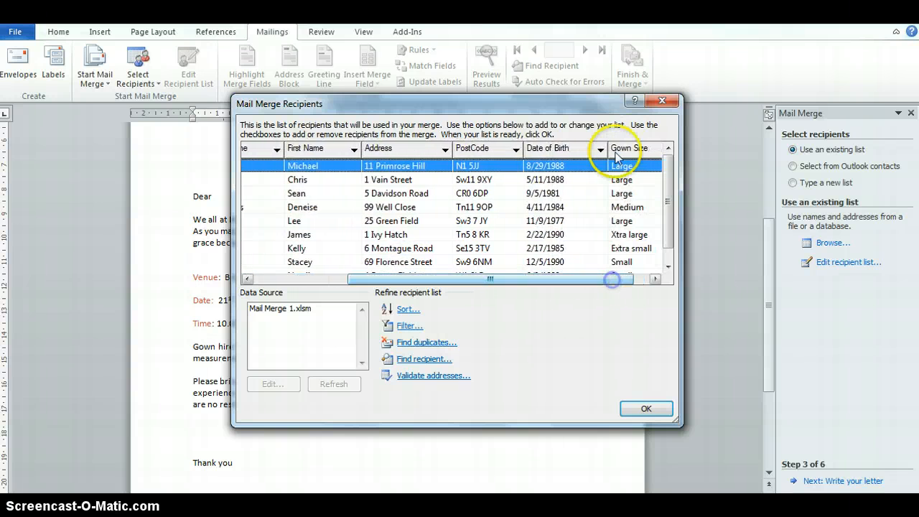
left_click_drag(506, 280, 435, 237)
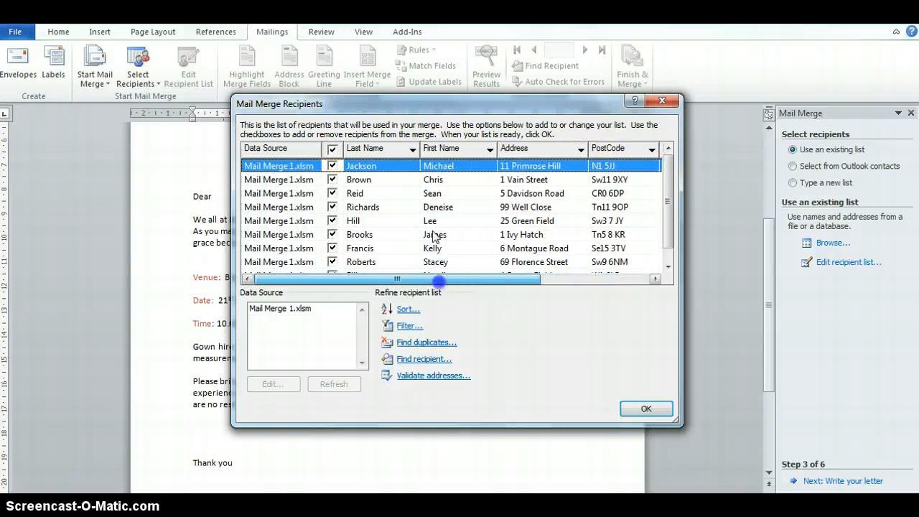
left_click(645, 409)
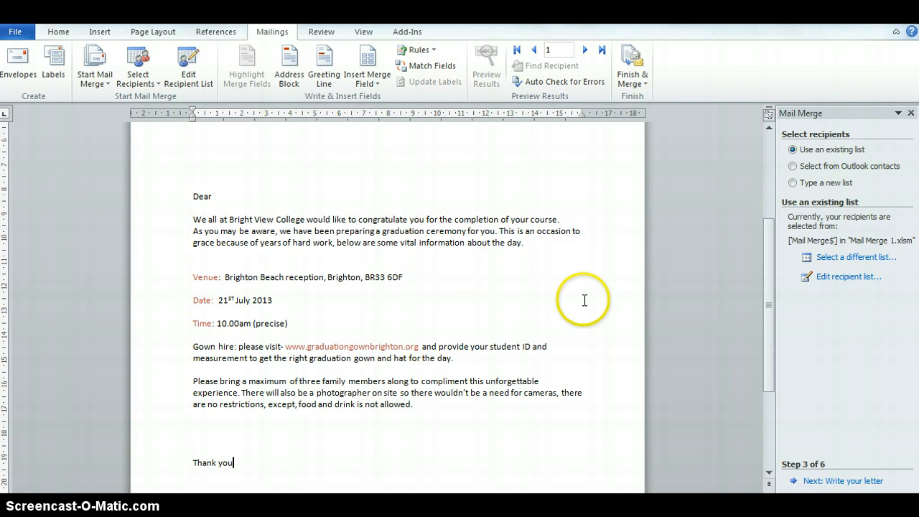
Advance to the letter-writing stage and insert the First Name and Last Name merge fields on the blank line above "Dear"
left_click(847, 481)
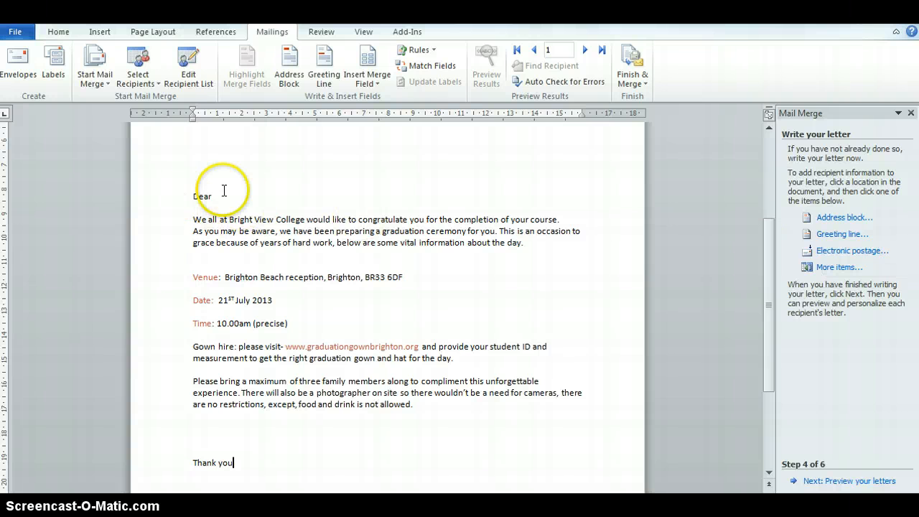
left_click(200, 175)
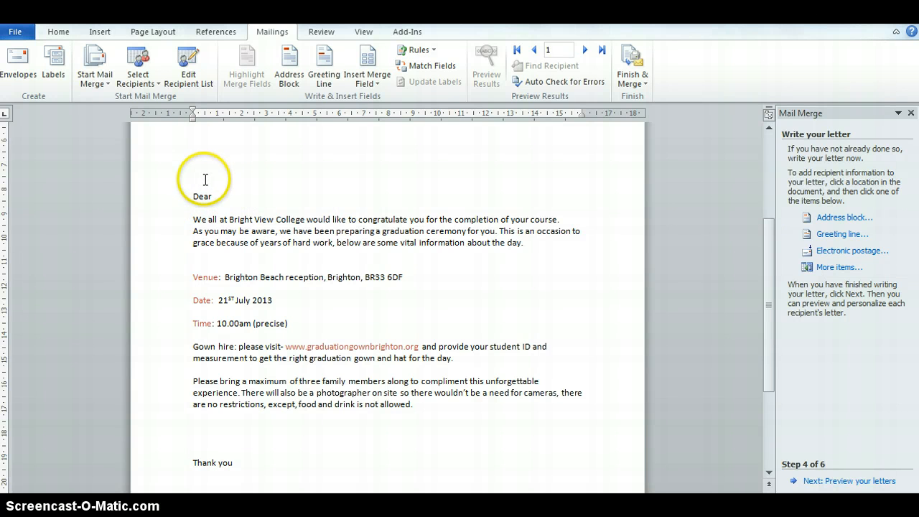
left_click(837, 268)
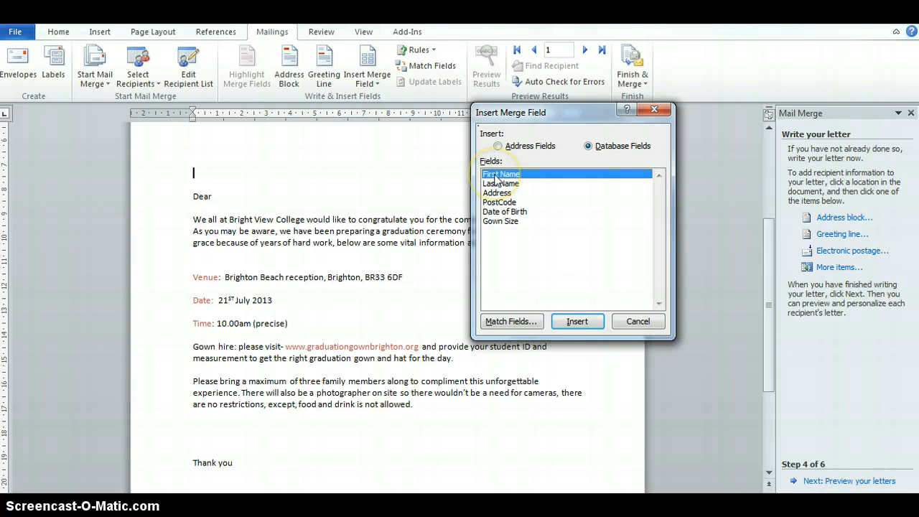
left_click(578, 323)
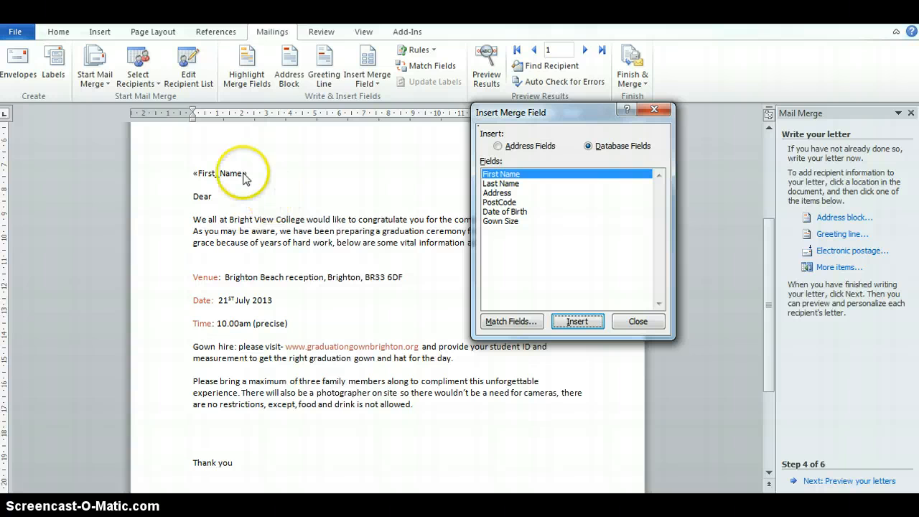
left_click(511, 184)
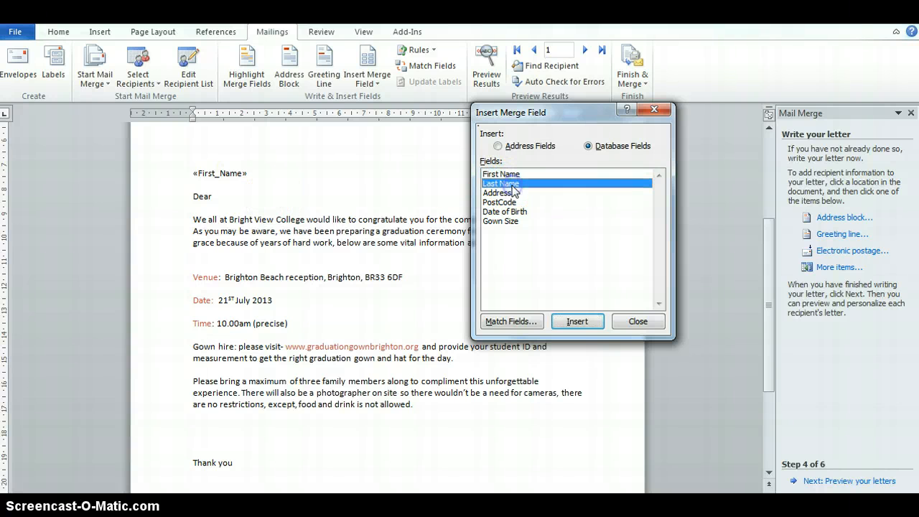
left_click(567, 321)
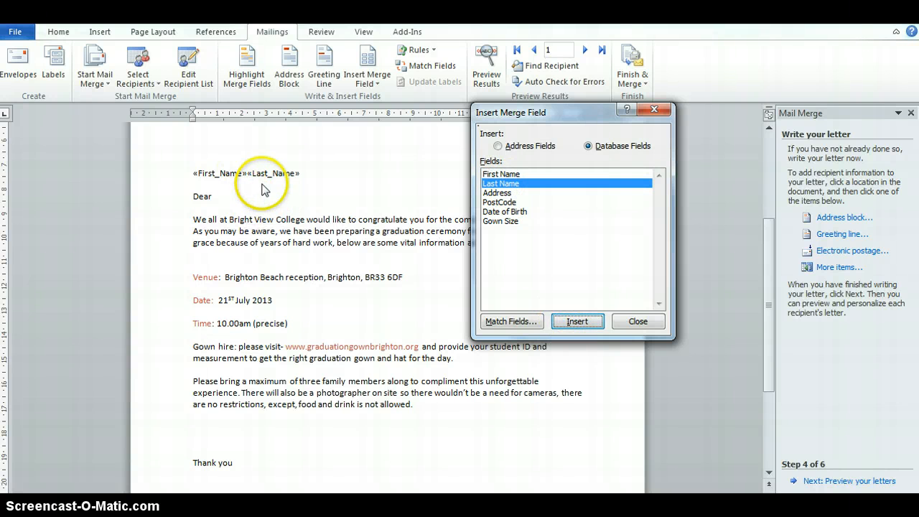
Insert the Address, PostCode and Gown Size merge fields after the Last Name field, and finish inserting fields
left_click(506, 193)
left_click(577, 320)
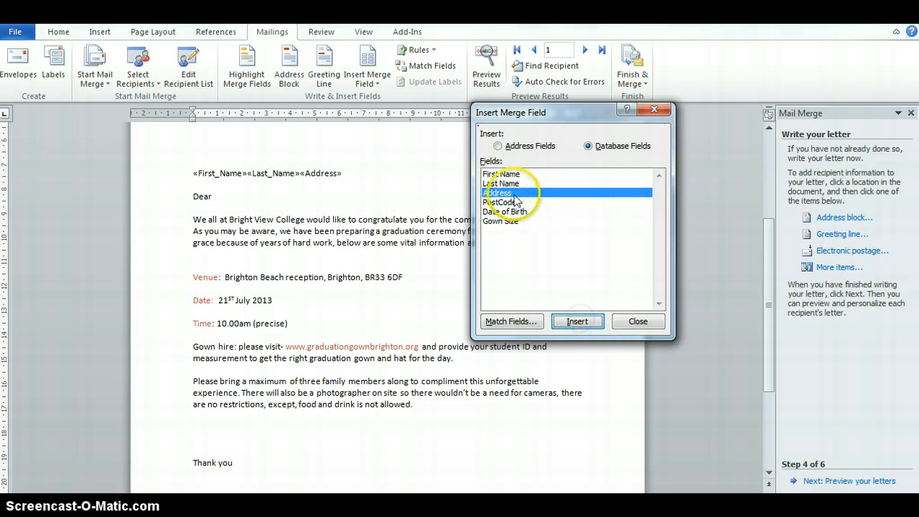
left_click(502, 203)
left_click(575, 321)
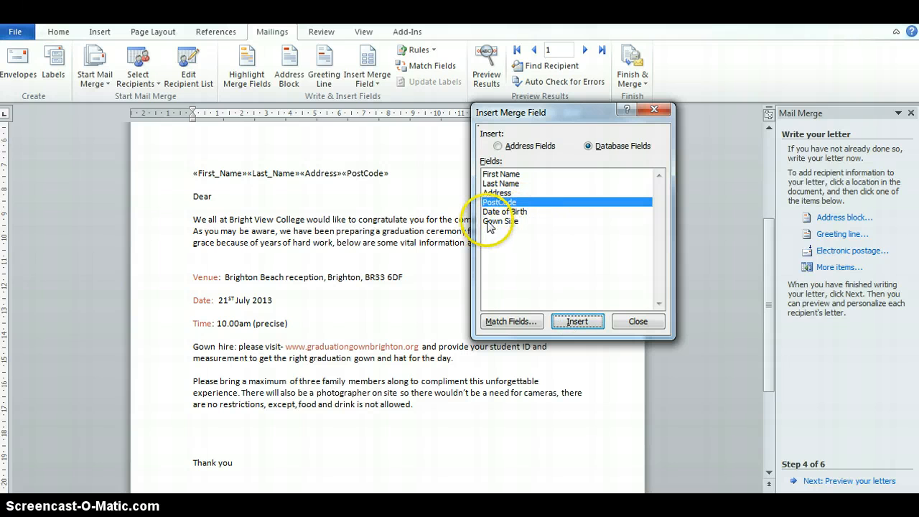
left_click(496, 221)
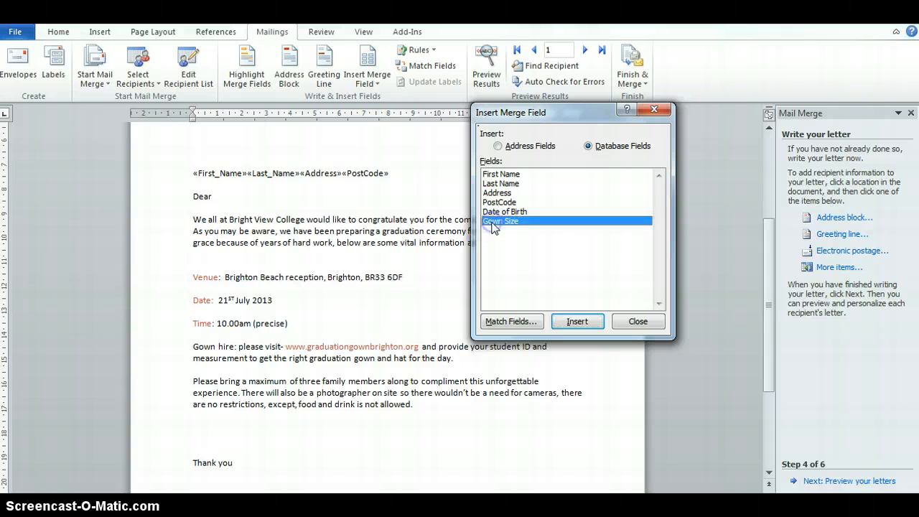
left_click(576, 322)
left_click(577, 321)
left_click(399, 183)
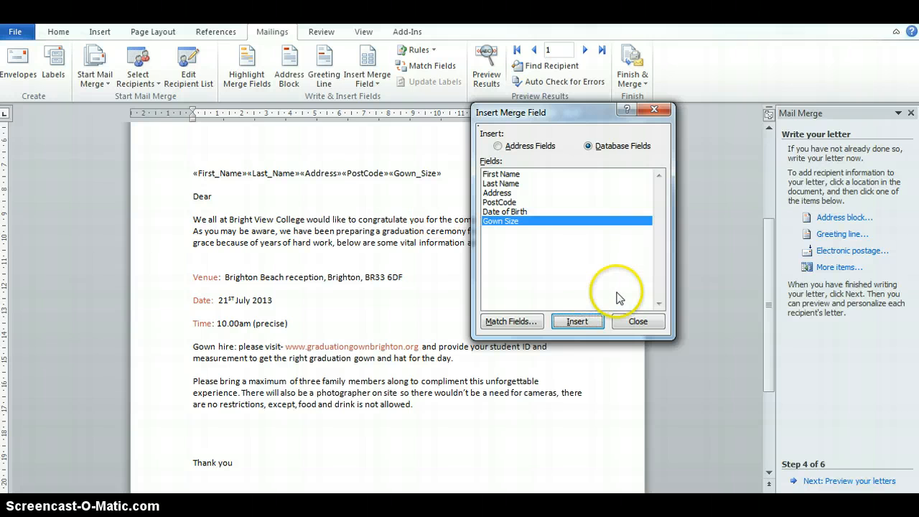
left_click(635, 322)
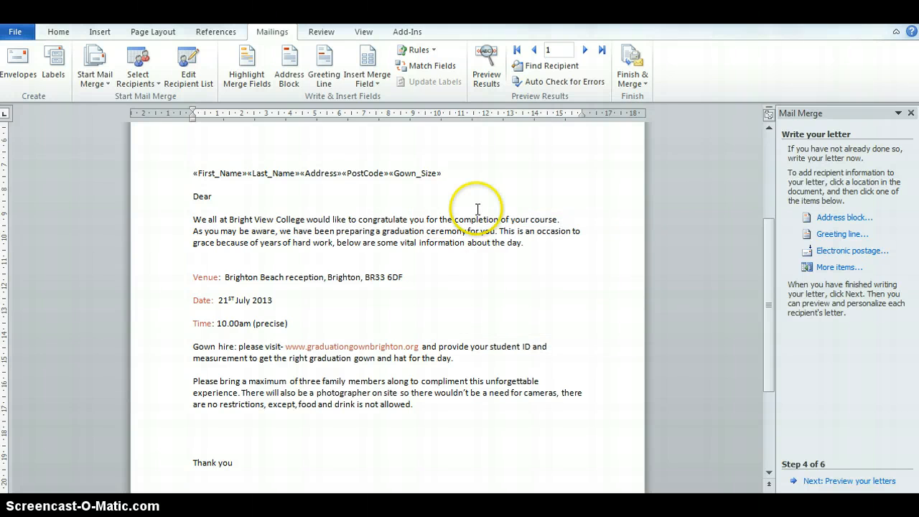
Separate the First Name and Last Name fields with a space, and put the Address and PostCode fields on their own lines below
scroll(455, 199, "up", 2)
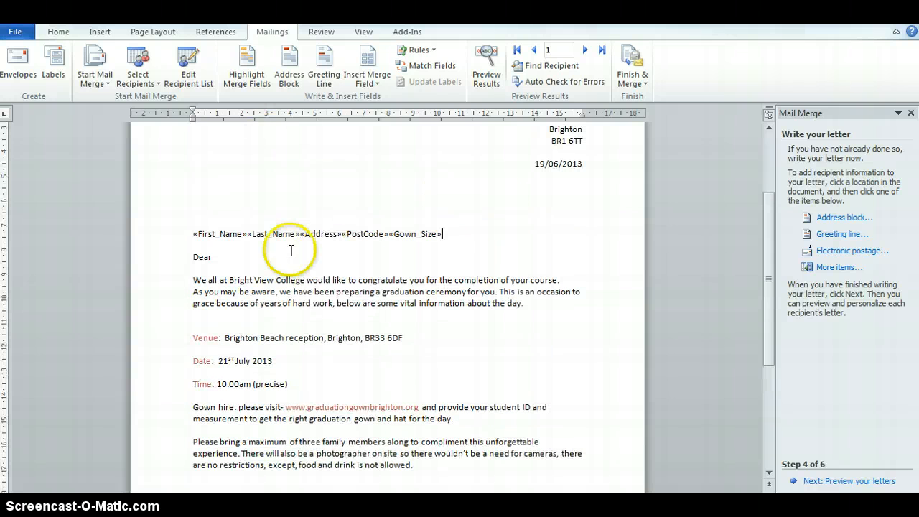
left_click(249, 234)
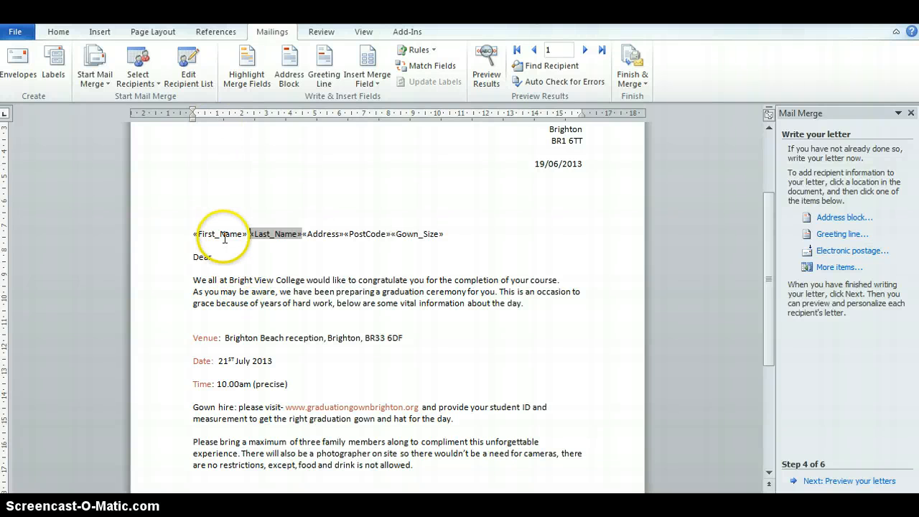
left_click(302, 234)
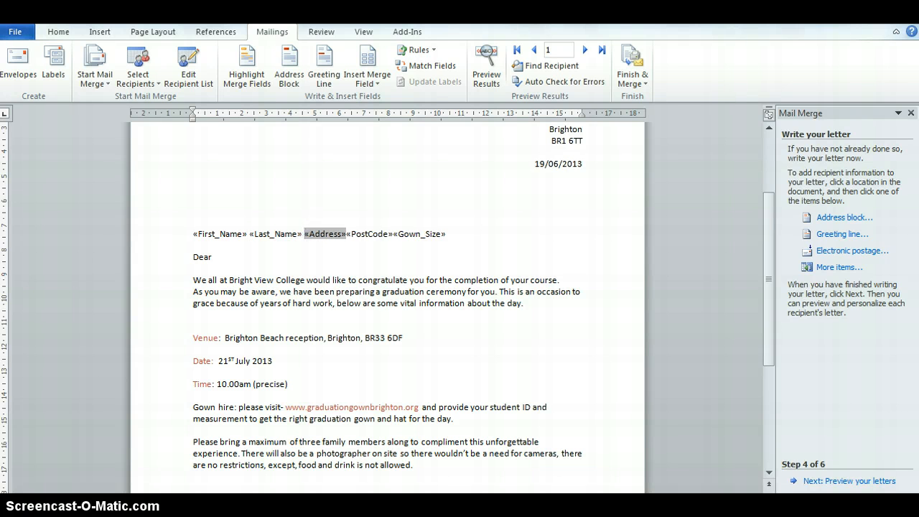
key("BackSpace")
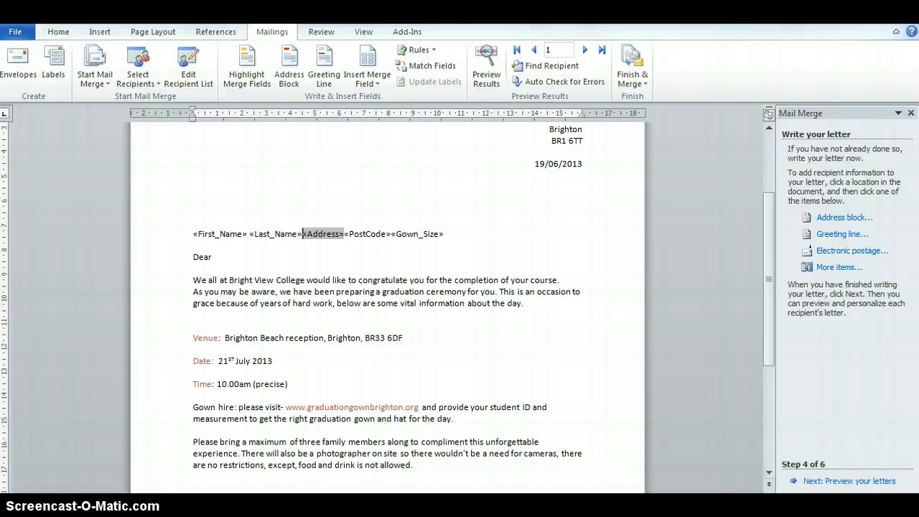
key("Return")
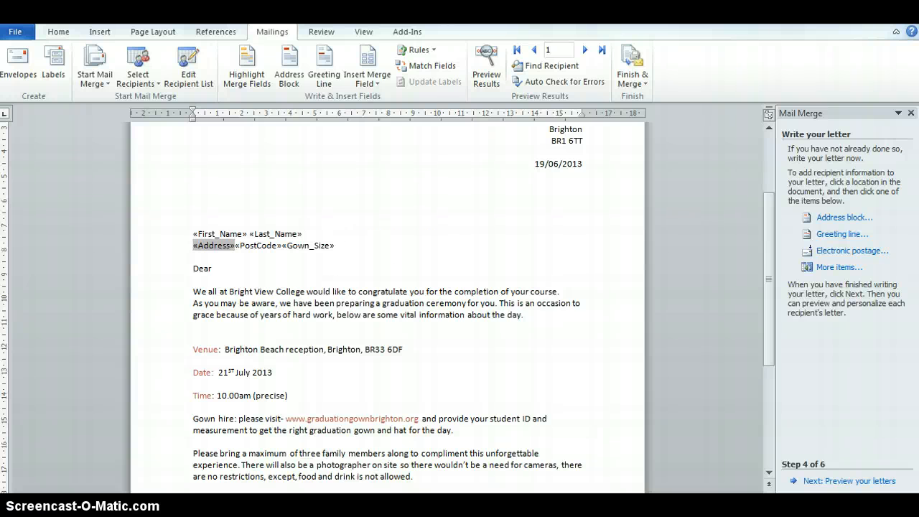
left_click(248, 251)
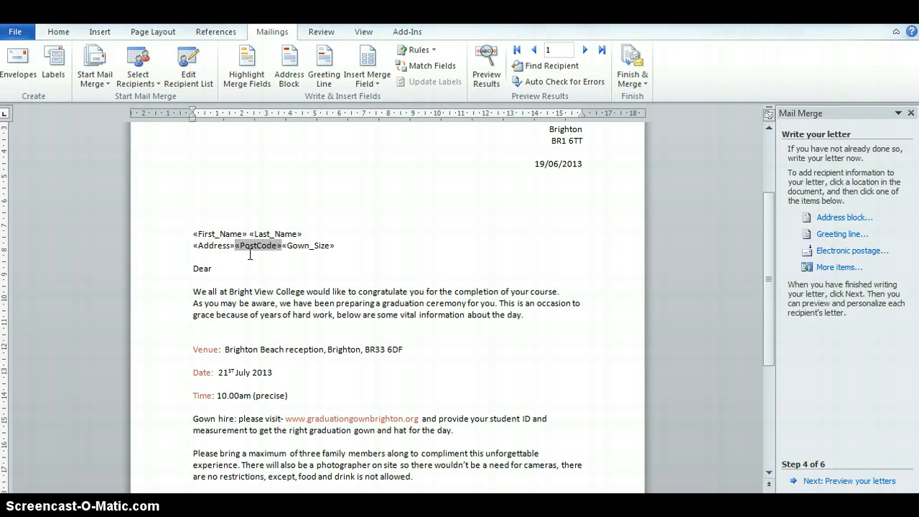
key("Return")
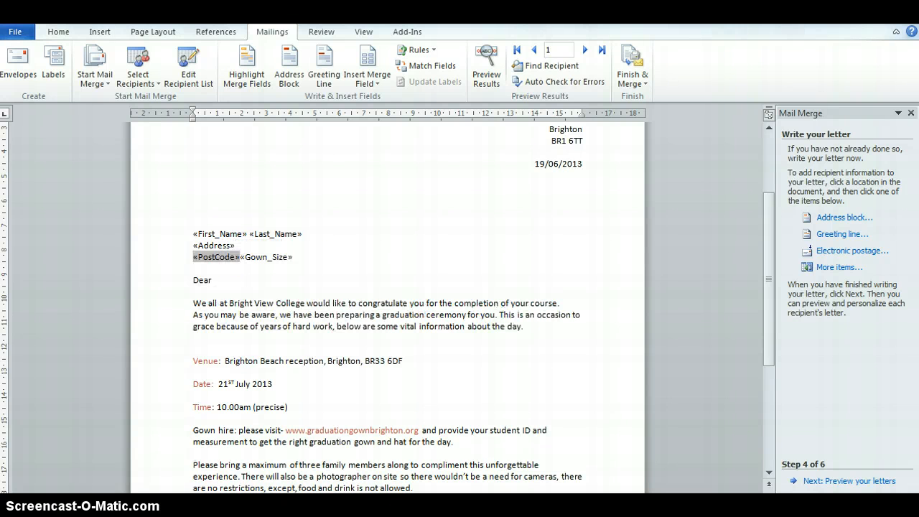
Move the Gown Size field from beside PostCode to the blank line below the gown hire paragraph
left_click(242, 257)
left_click_drag(295, 256, 241, 261)
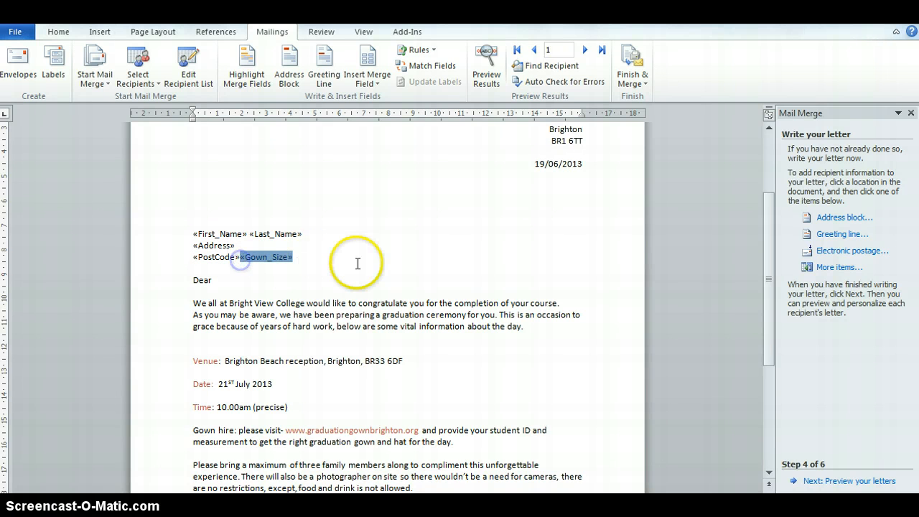
scroll(355, 259, "down", 3)
left_click_drag(268, 171, 231, 363)
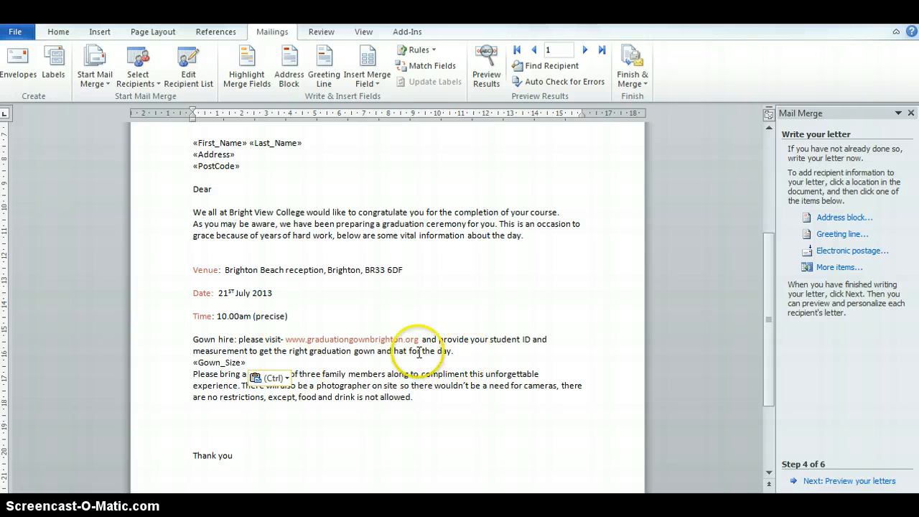
Write around Gown Size: "We have recorde your gown size as: «Gown_Size». If this is not correct please call us on [phone number] before the event."
left_click(188, 362)
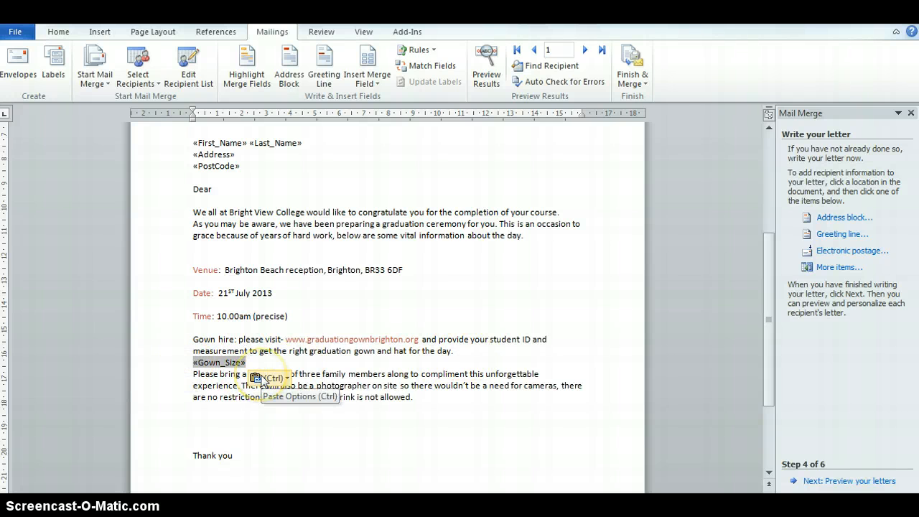
type("We have ")
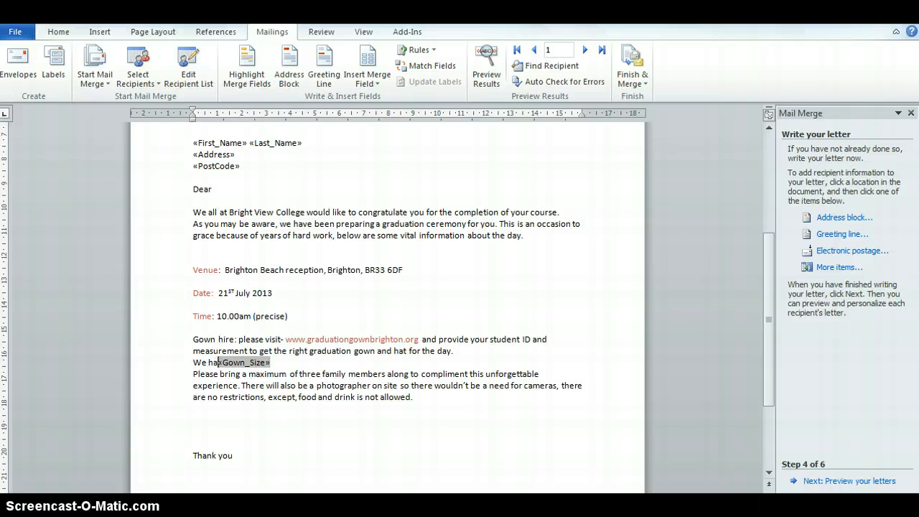
type("recorde")
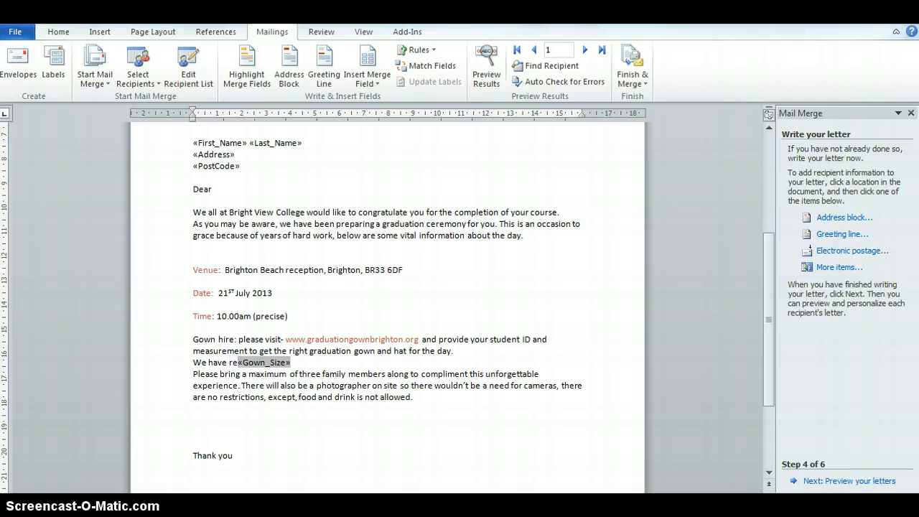
type(" your ")
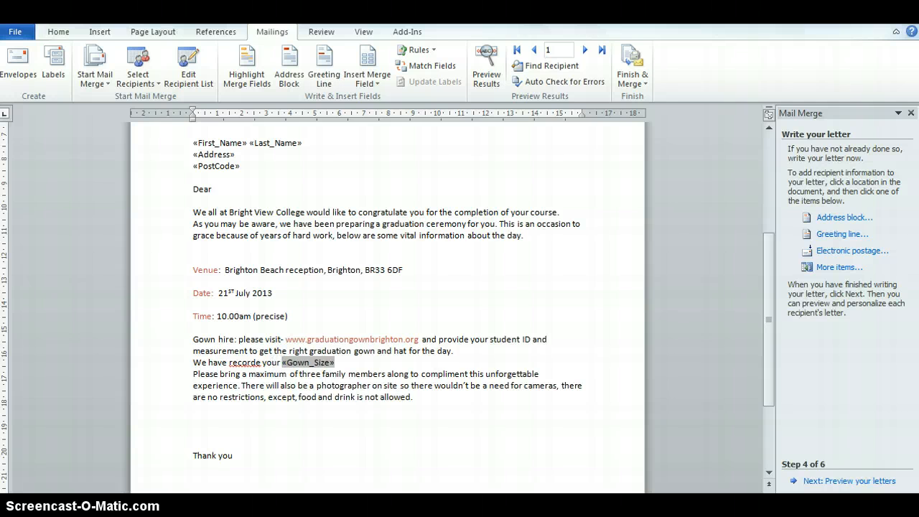
type("gown size")
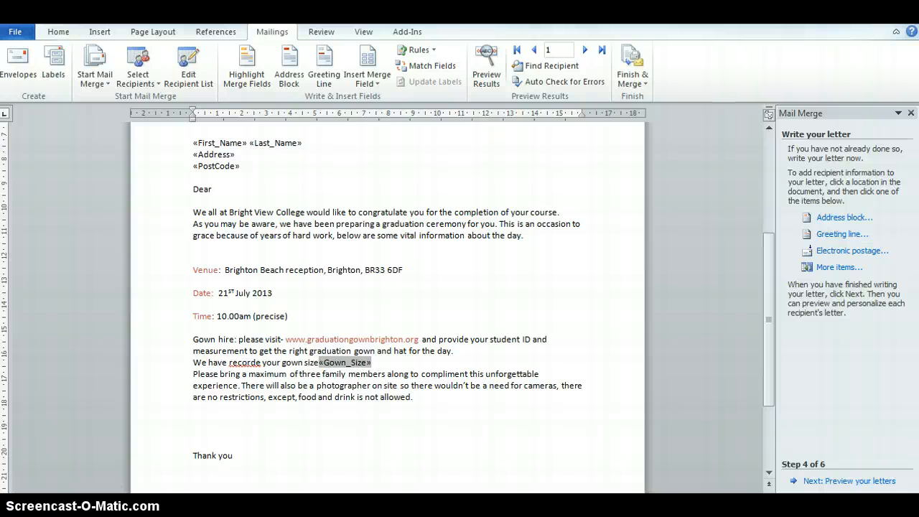
type(" as")
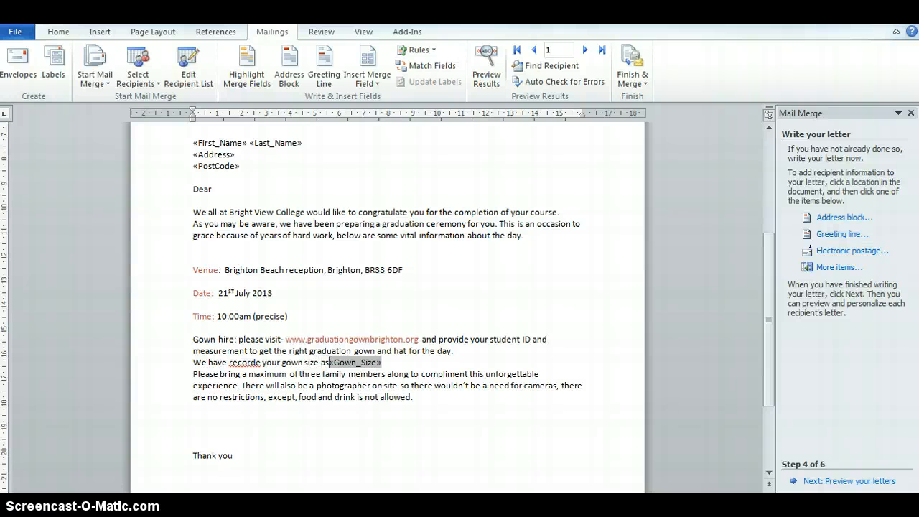
type(":")
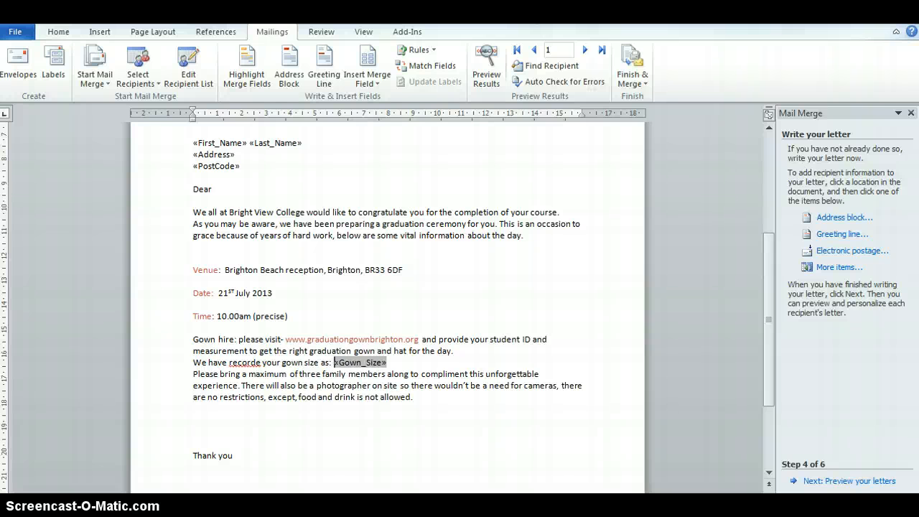
left_click(392, 364)
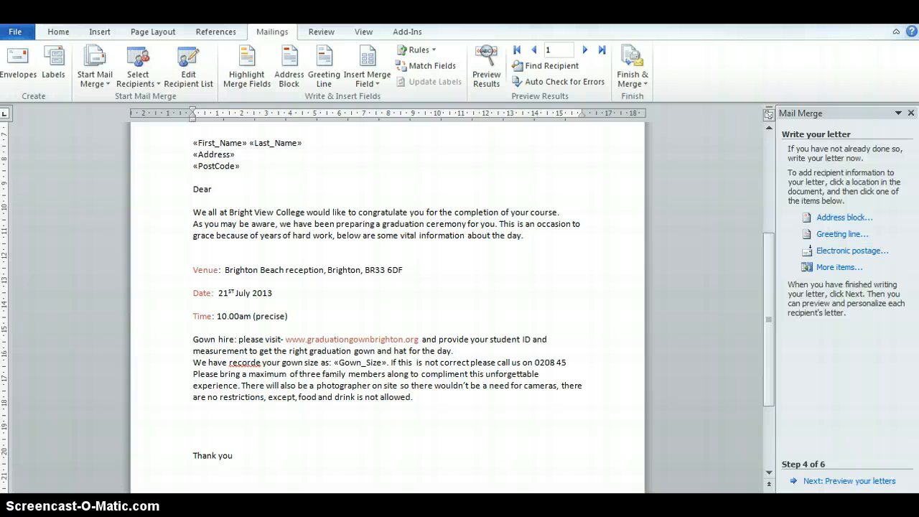
type("98 before the event.")
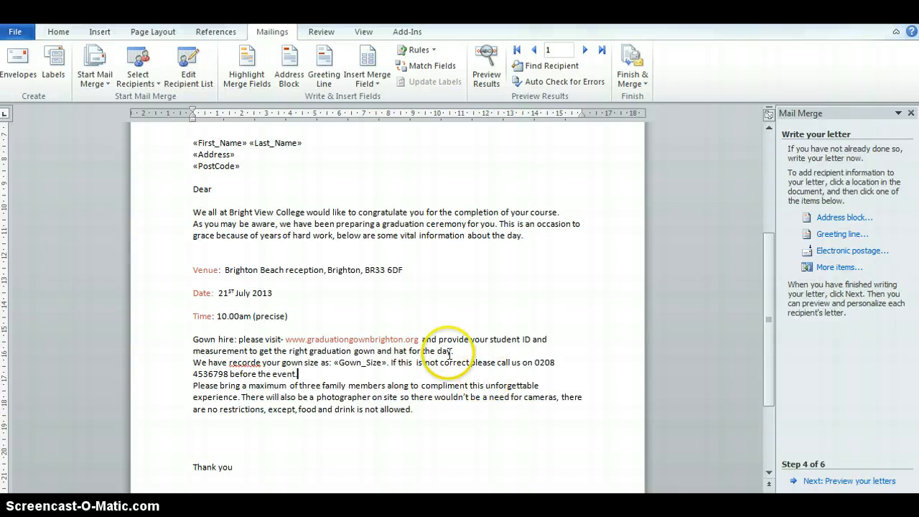
Correct "recorde" to "recorded" and accept the suggested "this is" spacing correction in the gown size sentence
right_click(253, 363)
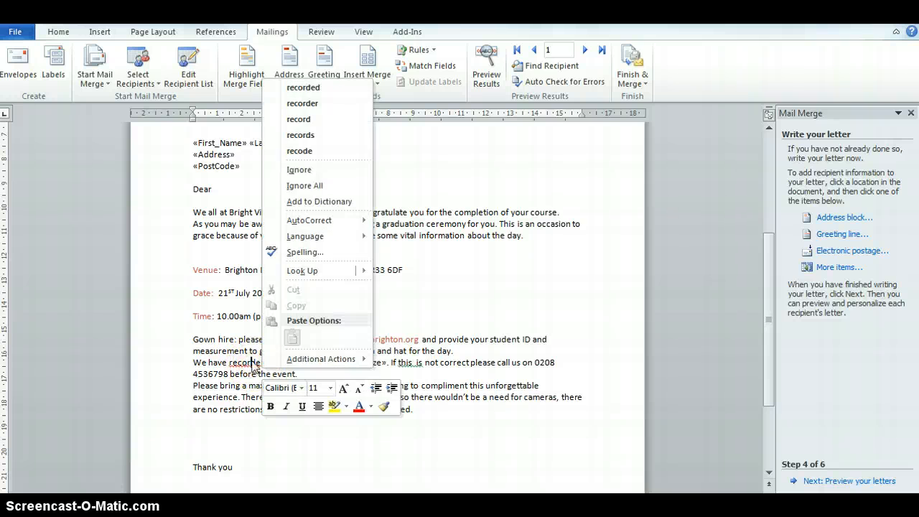
left_click(304, 86)
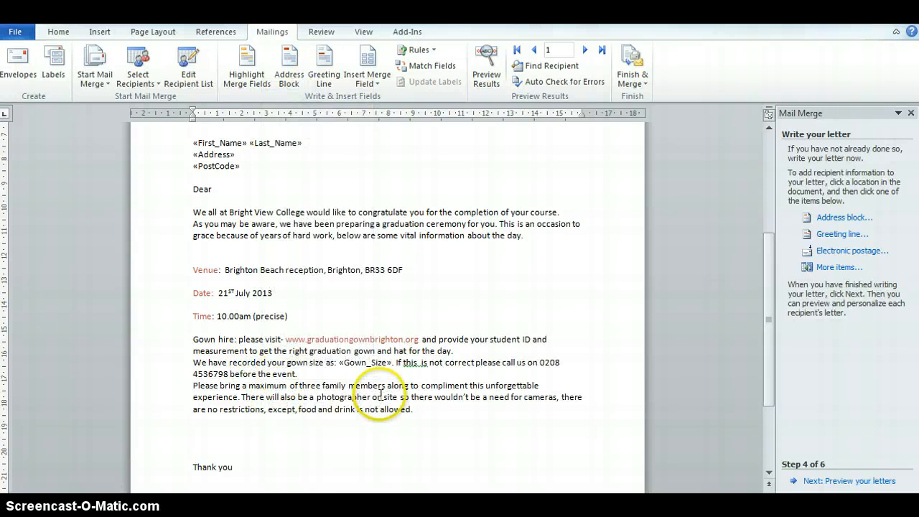
right_click(419, 362)
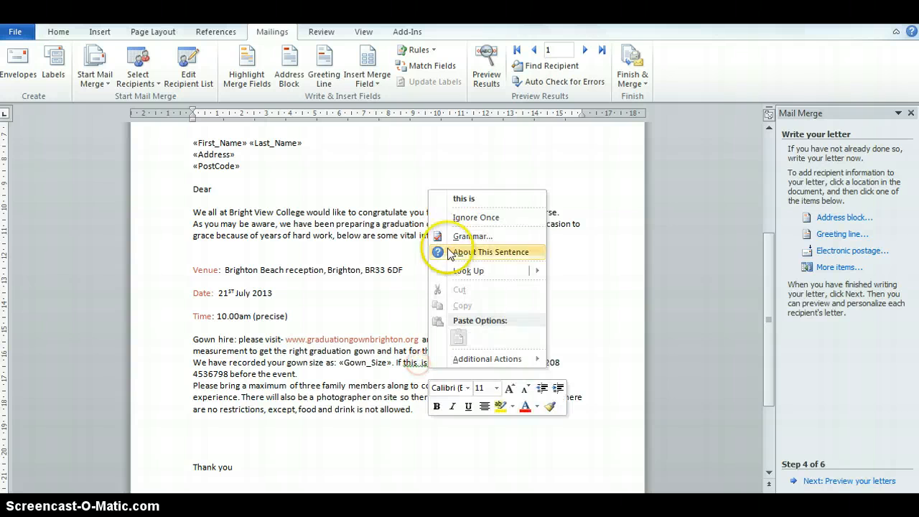
left_click(463, 194)
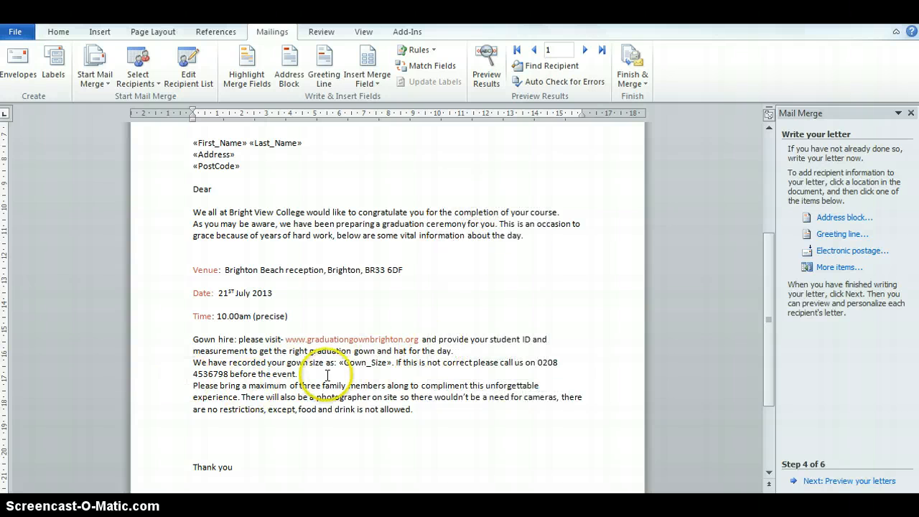
Add a blank line between the gown size sentence and the "Please bring a maximum of three family members" paragraph
left_click(308, 377)
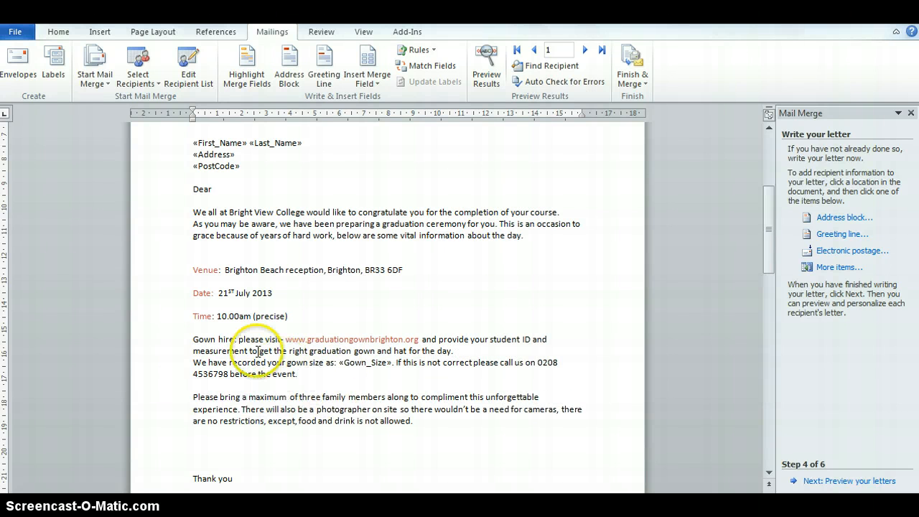
key("Return")
scroll(310, 361, "down", 2)
scroll(322, 318, "up", 3)
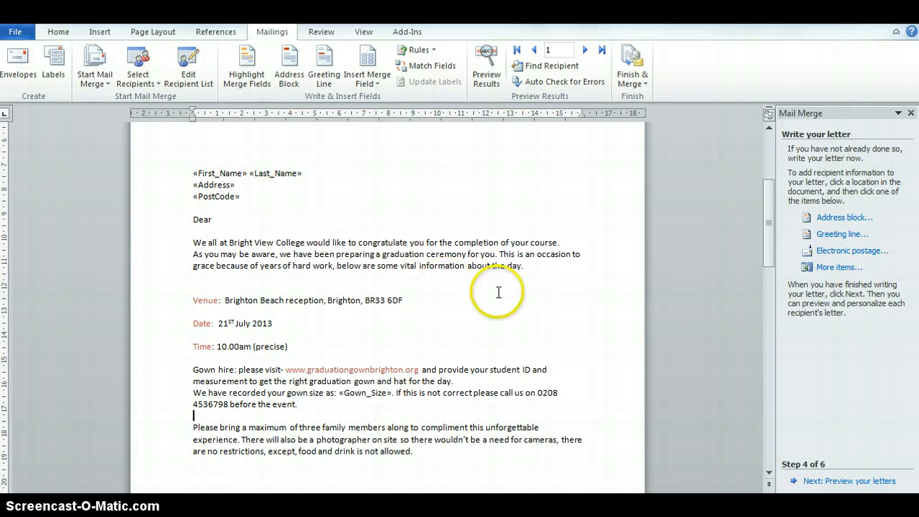
Advance to the letter preview and check the first recipient's name, address, postcode and gown size in the merged letter
left_click(841, 481)
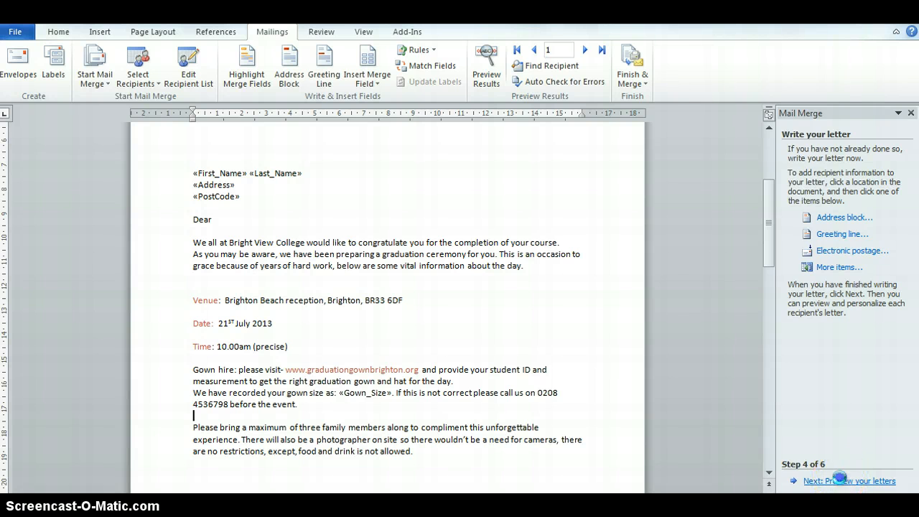
scroll(584, 312, "up", 1)
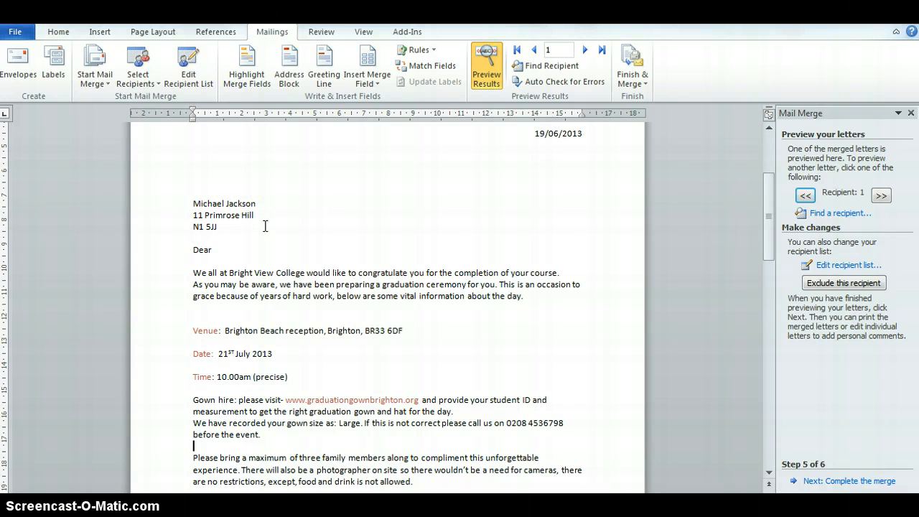
scroll(265, 226, "down", 2)
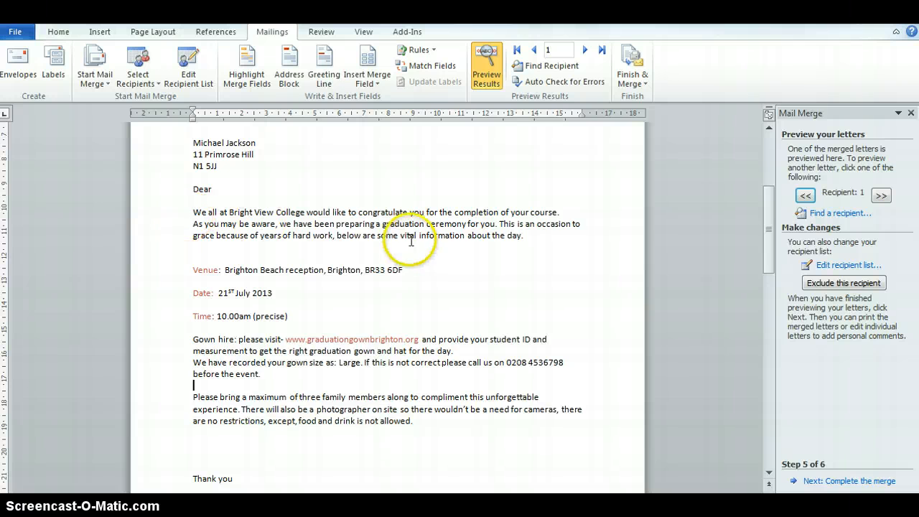
scroll(401, 265, "down", 1)
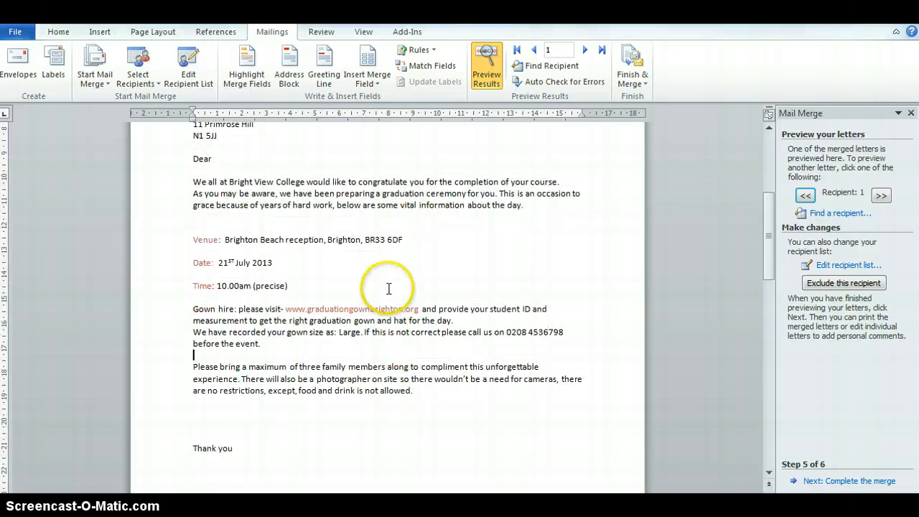
double_click(349, 332)
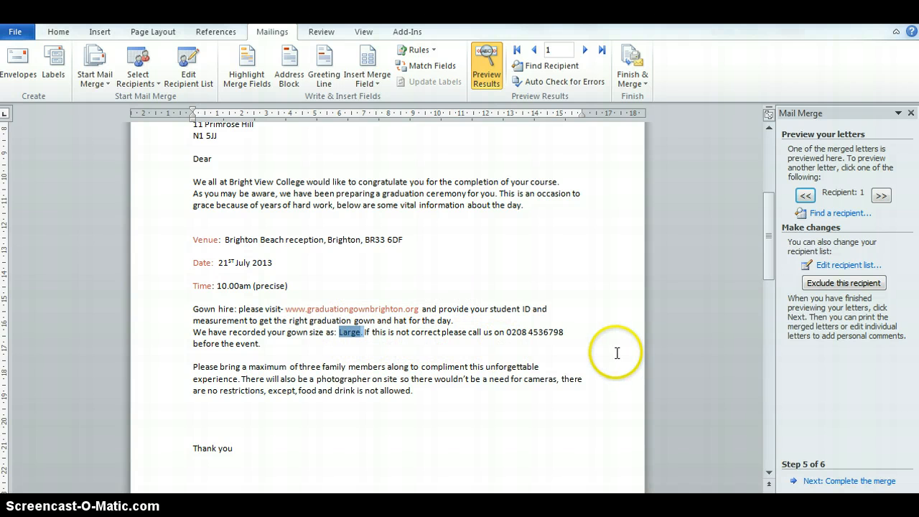
scroll(751, 316, "up", 1)
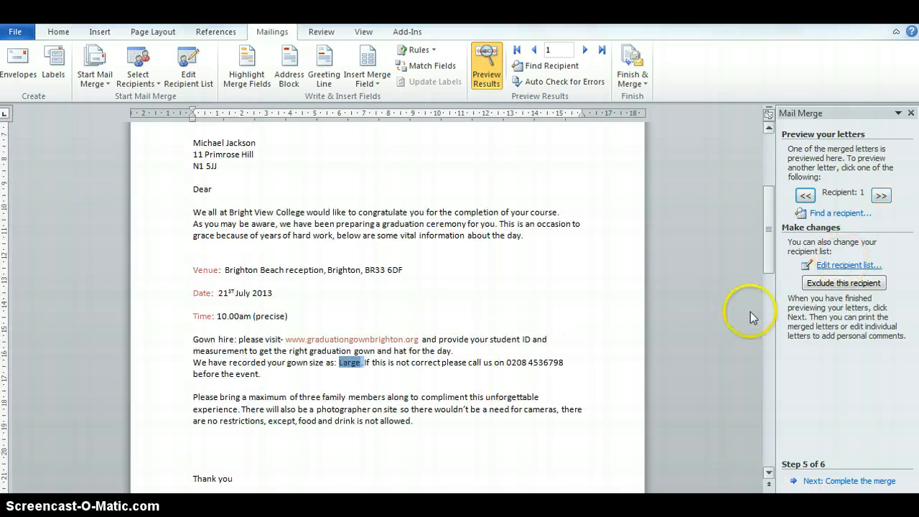
Page through the merged letter previews for recipients 2 to 6, checking each name, address, postcode and gown size
left_click(880, 198)
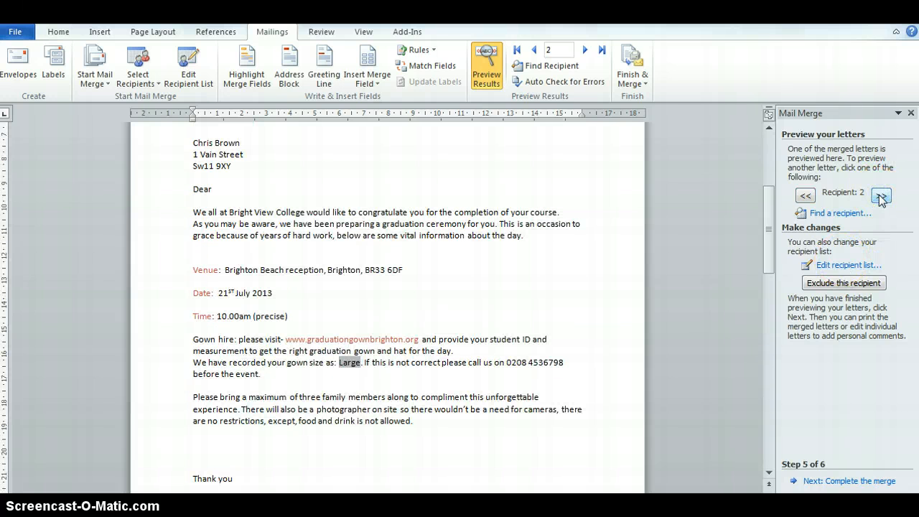
left_click(880, 199)
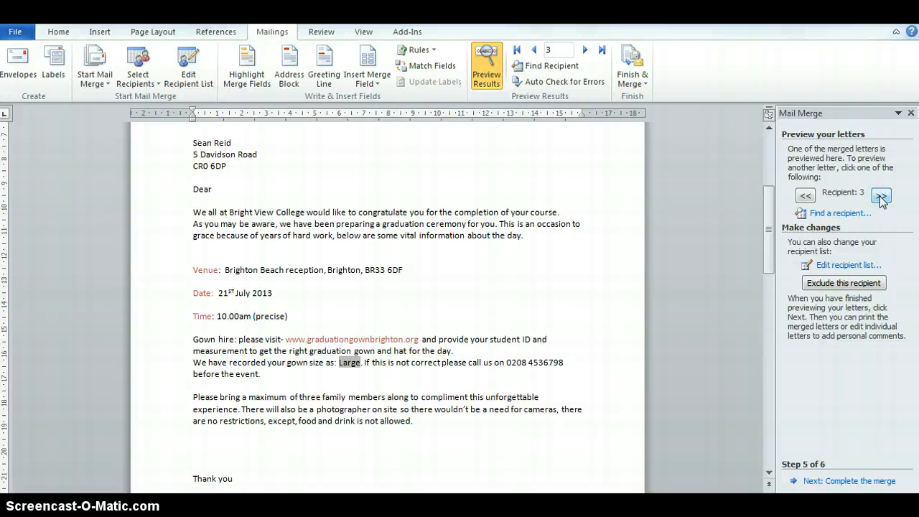
left_click(880, 198)
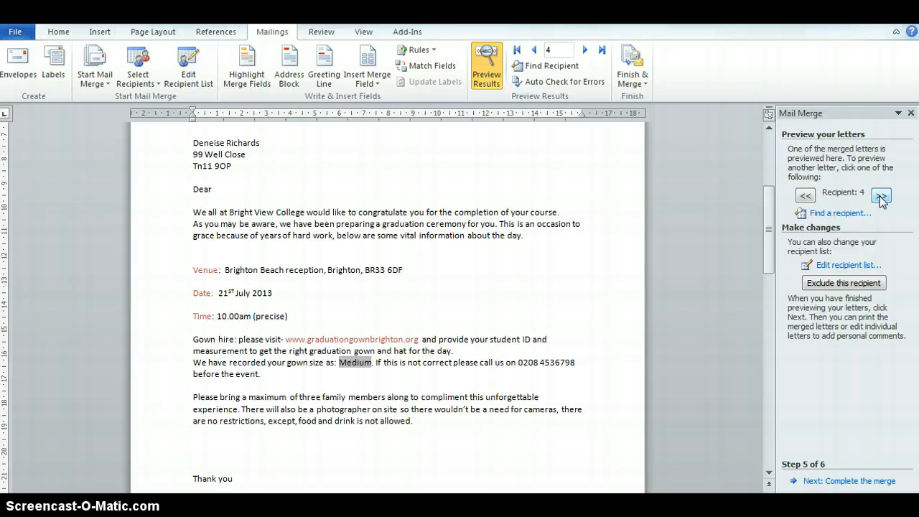
left_click(880, 197)
left_click(880, 197)
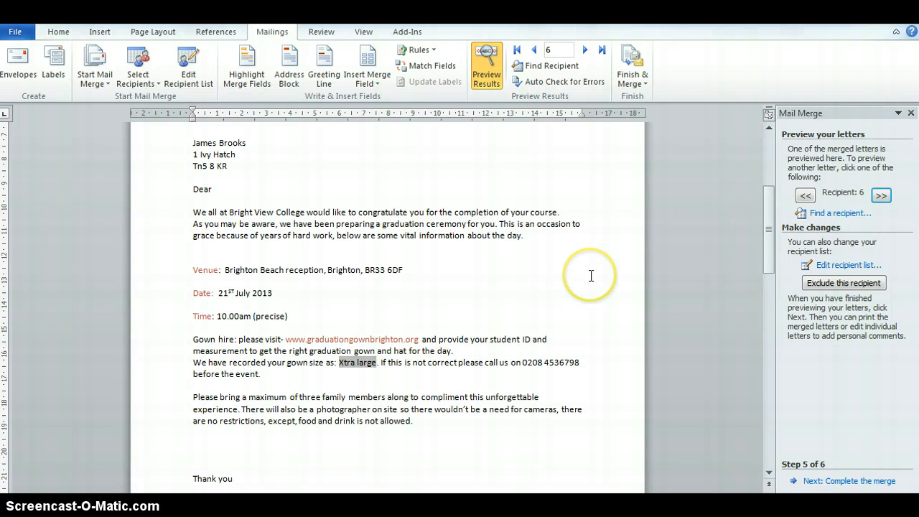
Highlight the sixth recipient's name, address and postcode lines to examine the merged address fields above the greeting
scroll(591, 276, "up", 1)
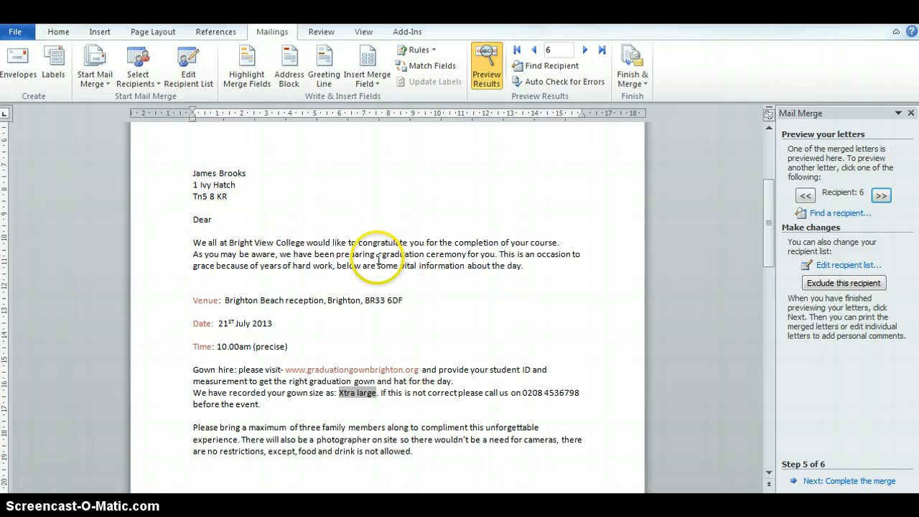
triple_click(215, 173)
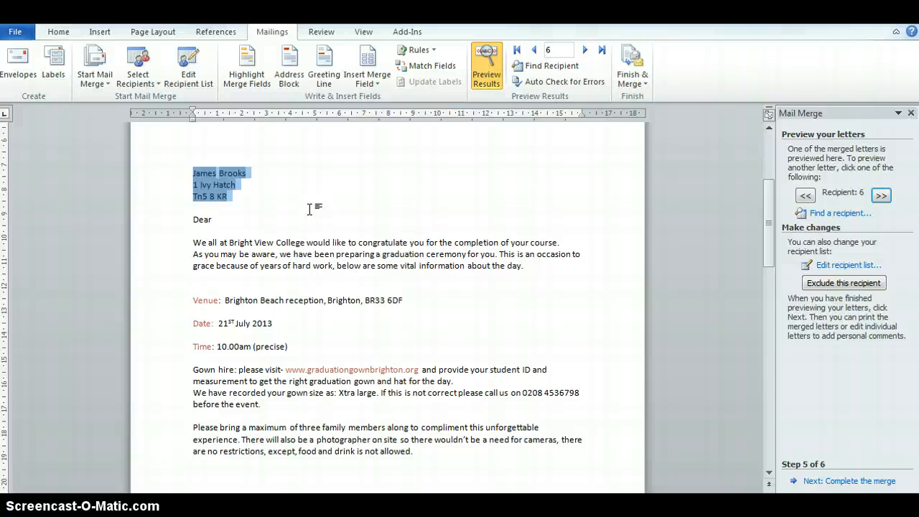
left_click_drag(243, 198, 191, 175)
left_click(312, 216)
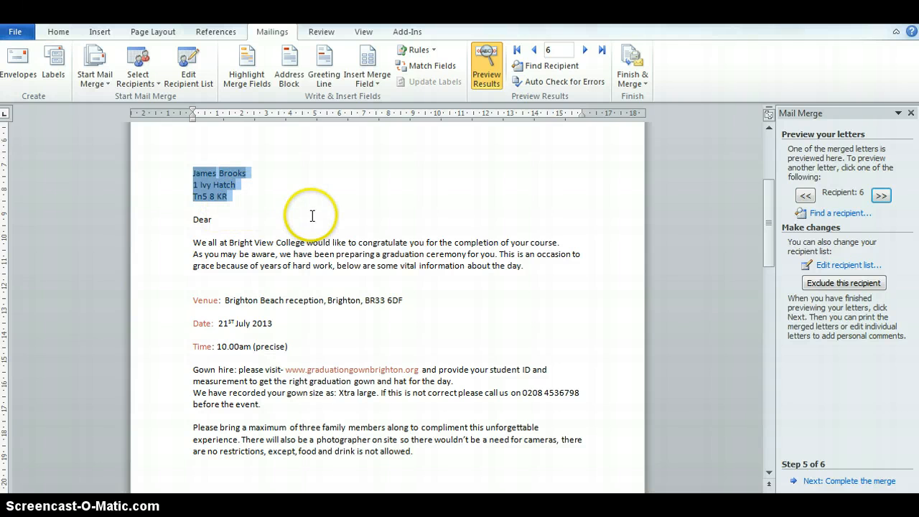
scroll(307, 211, "down", 1)
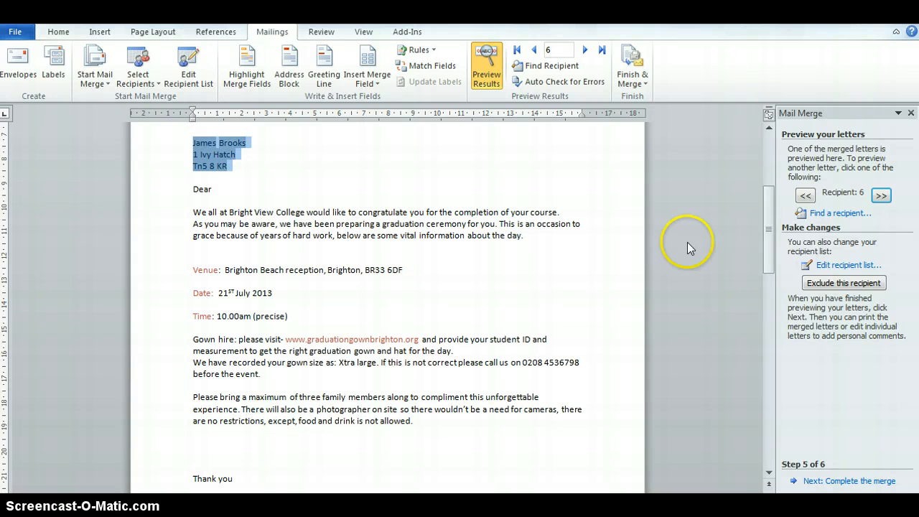
Advance to completing the merge and print all records with the PDF-XChange 3.0 printer
left_click(868, 483)
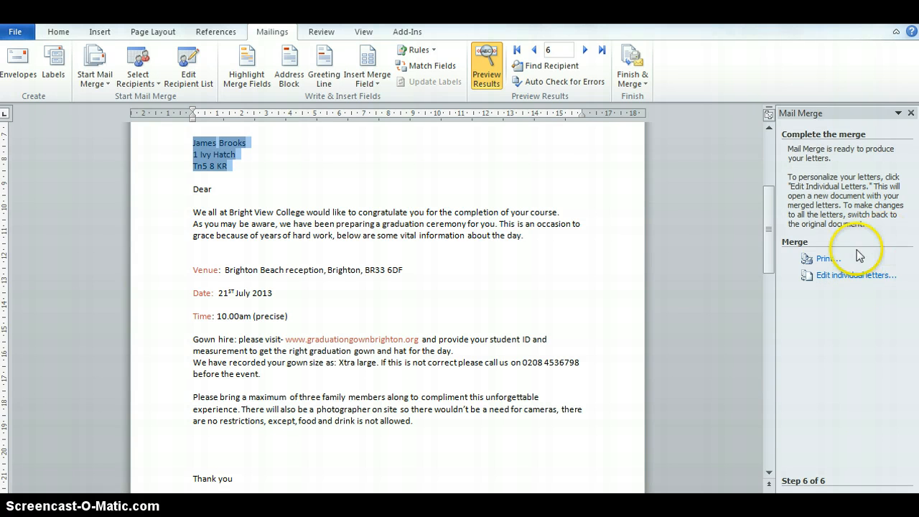
left_click(824, 262)
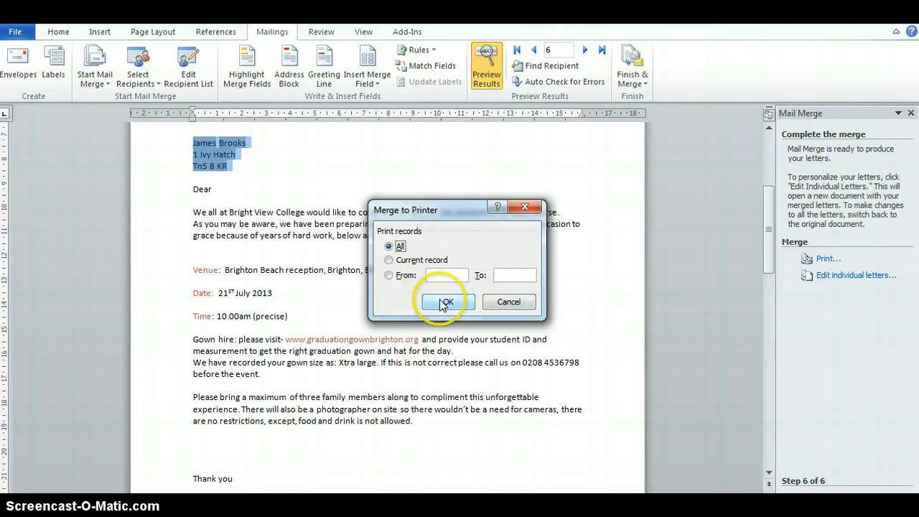
left_click(446, 303)
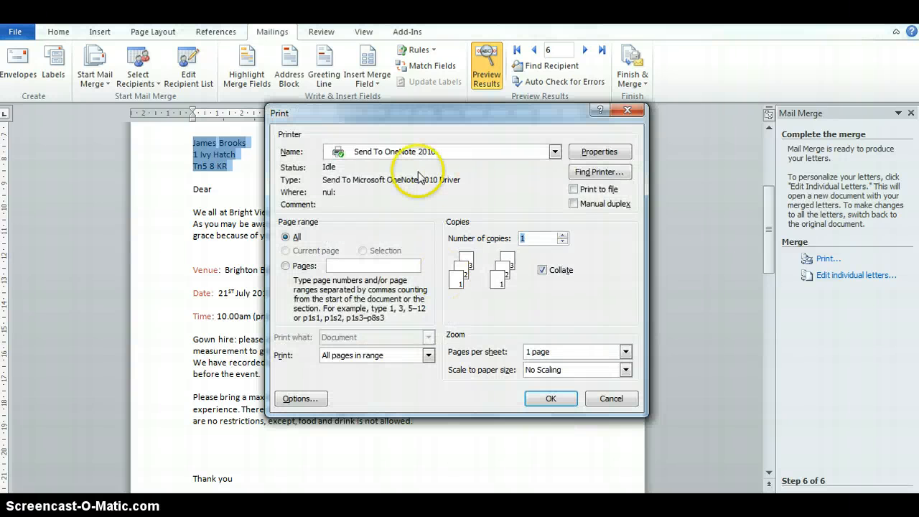
left_click(554, 153)
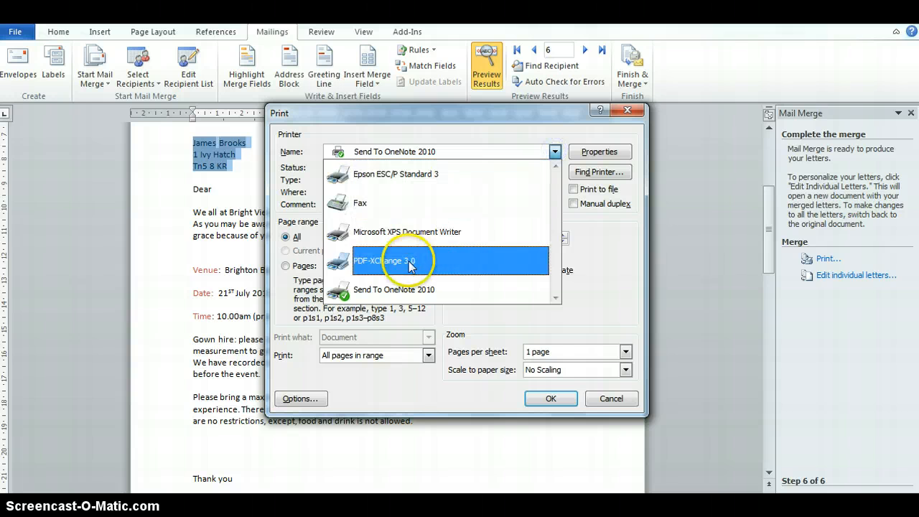
left_click(396, 263)
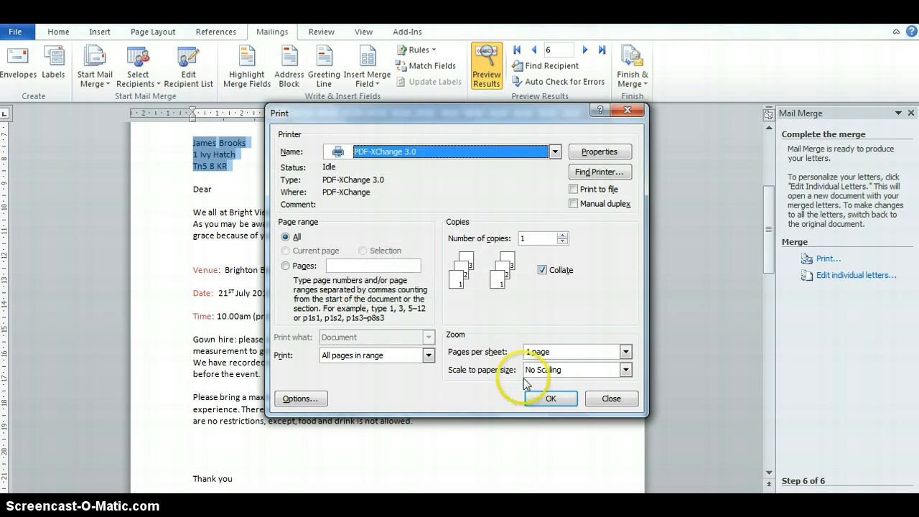
left_click(547, 399)
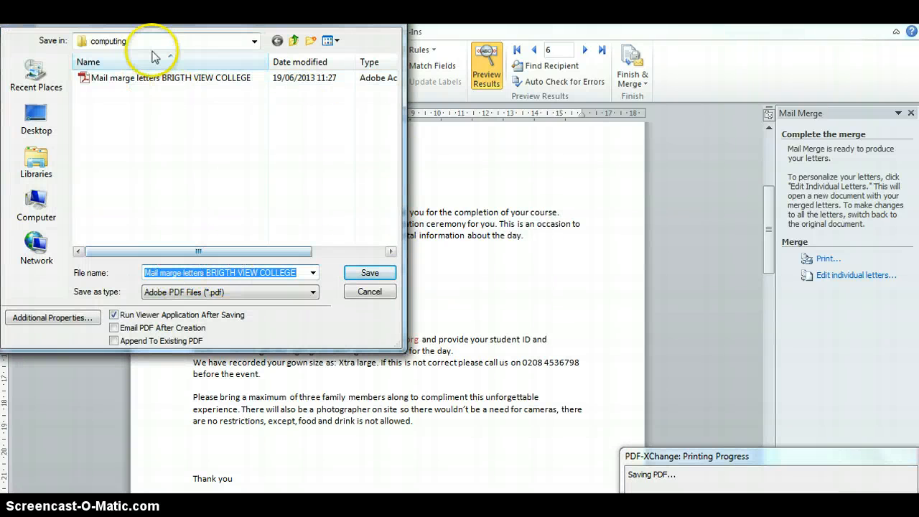
Save the merged PDF in the computing folder, adding 2 to the end of the file name "Mail marge letters BRIGTH VIEW COLLEGE"
left_click(300, 273)
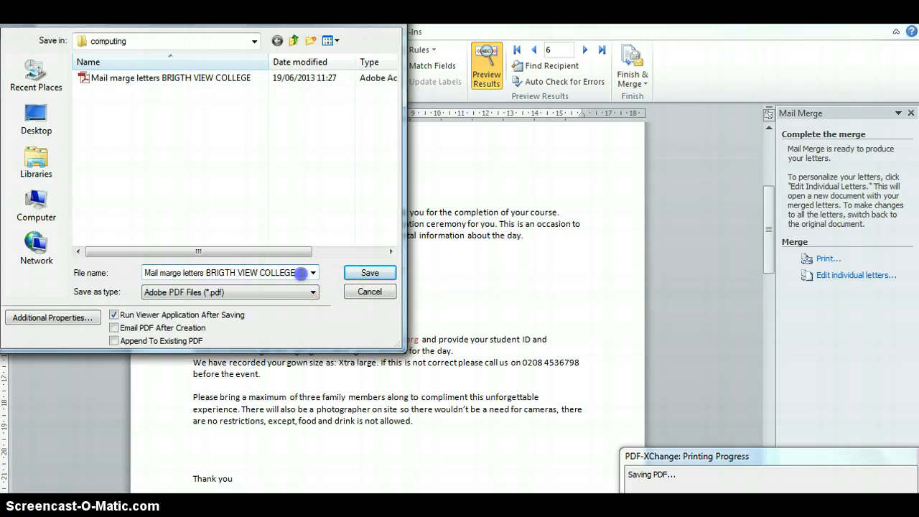
type("2")
left_click(369, 273)
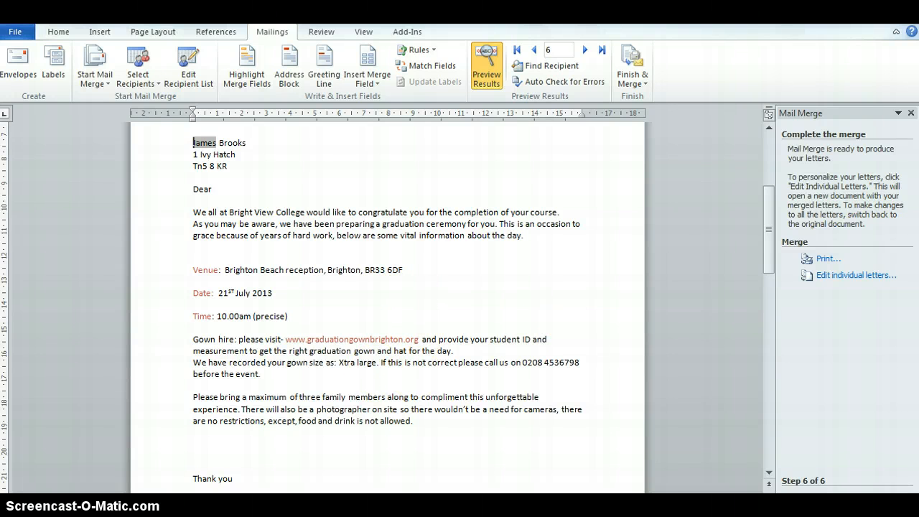
Switch to the merged PDF in the PDF reader and read through the first recipient's letter, including the gown size sentence
left_click(91, 476)
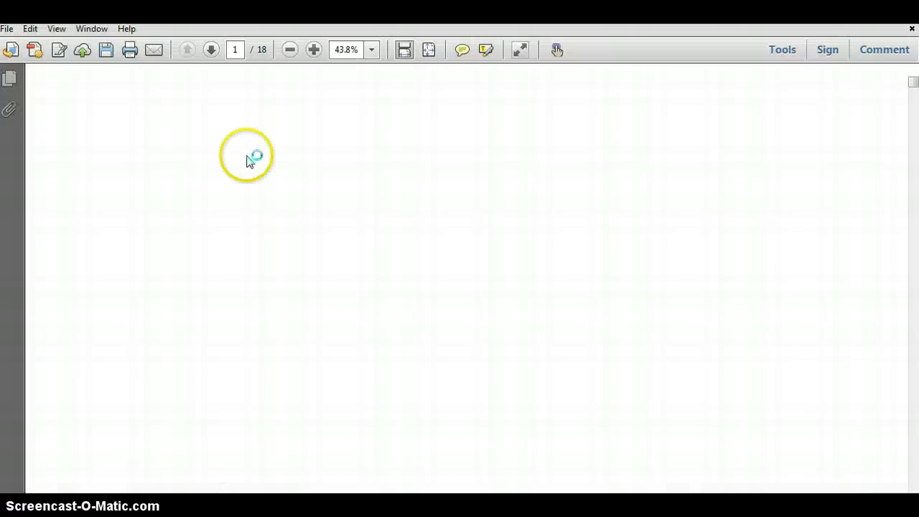
left_click(105, 479)
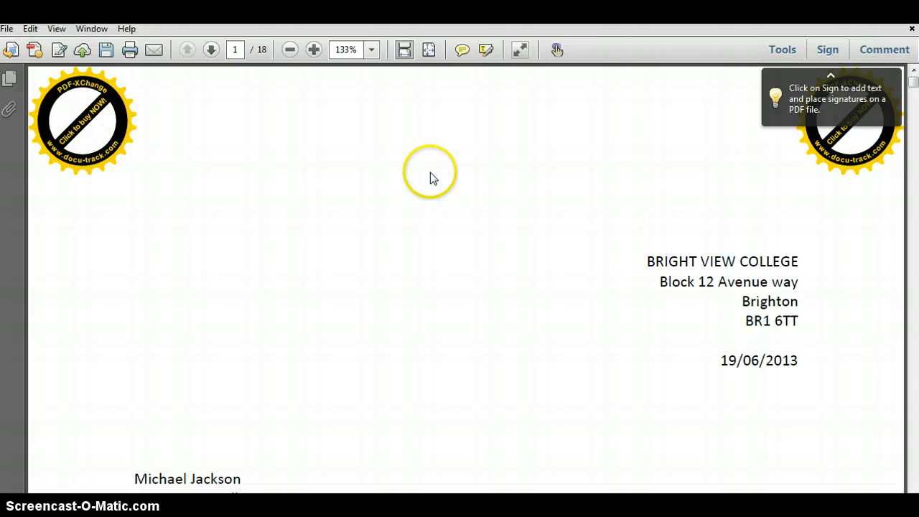
scroll(433, 178, "down", 1)
scroll(164, 136, "up", 1)
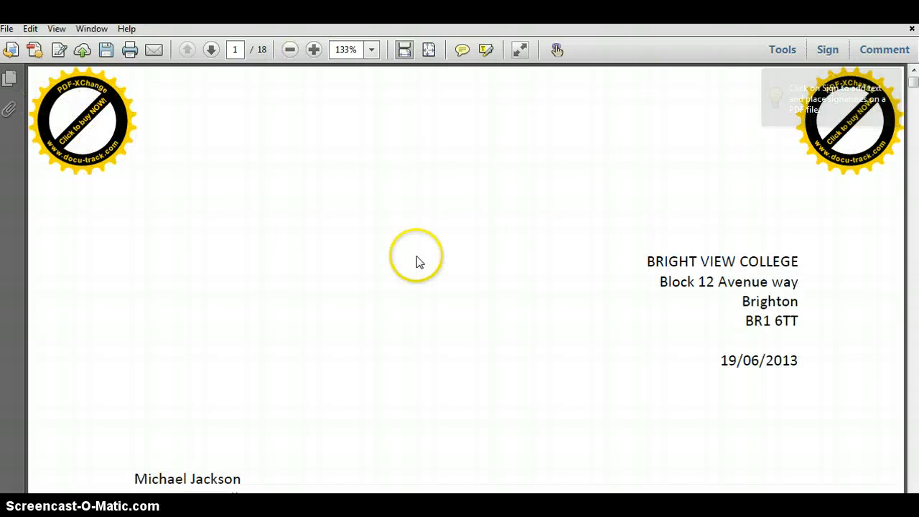
scroll(417, 261, "down", 3)
scroll(419, 262, "down", 3)
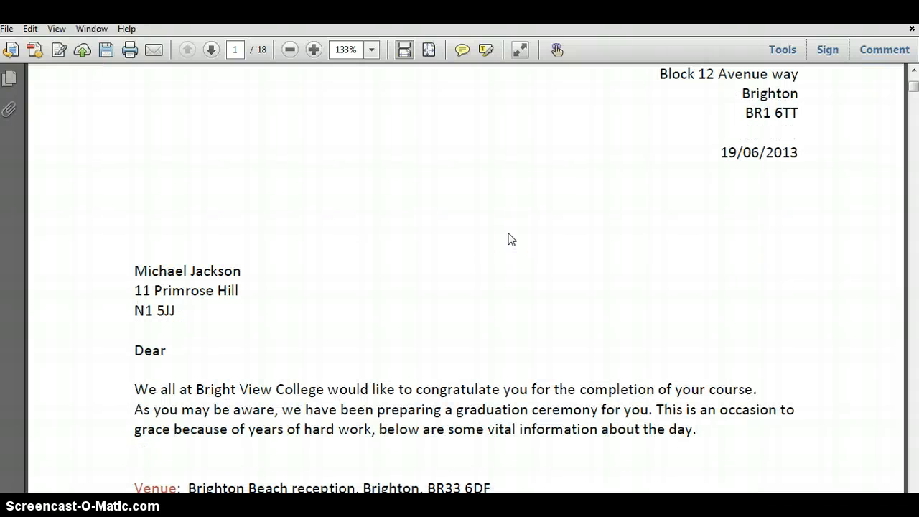
scroll(511, 239, "down", 8)
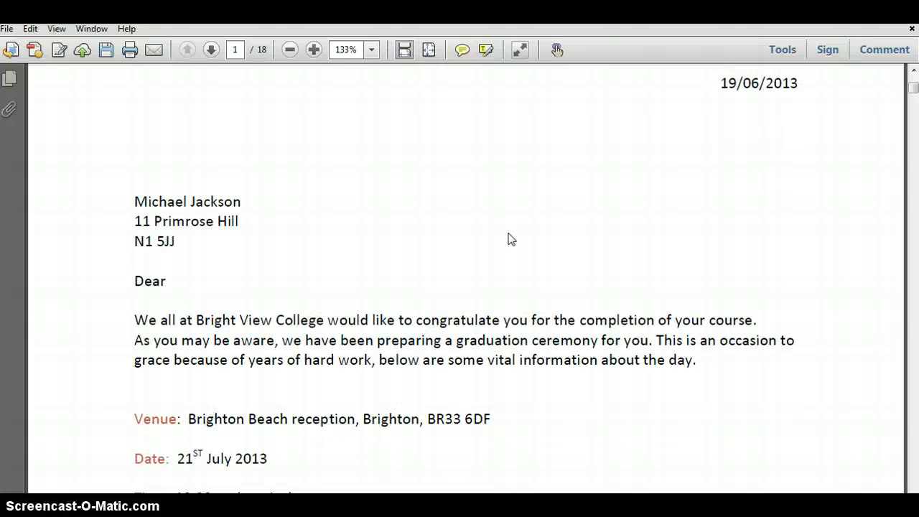
scroll(511, 239, "down", 15)
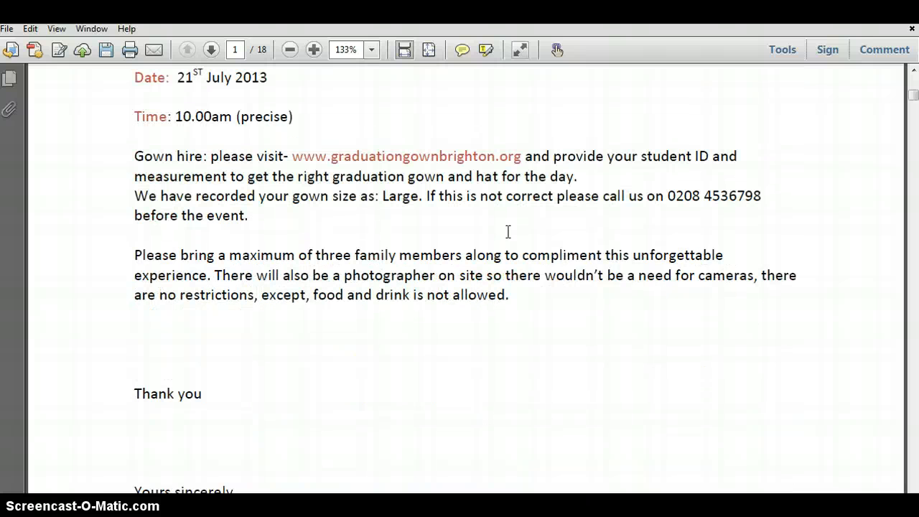
scroll(511, 239, "down", 12)
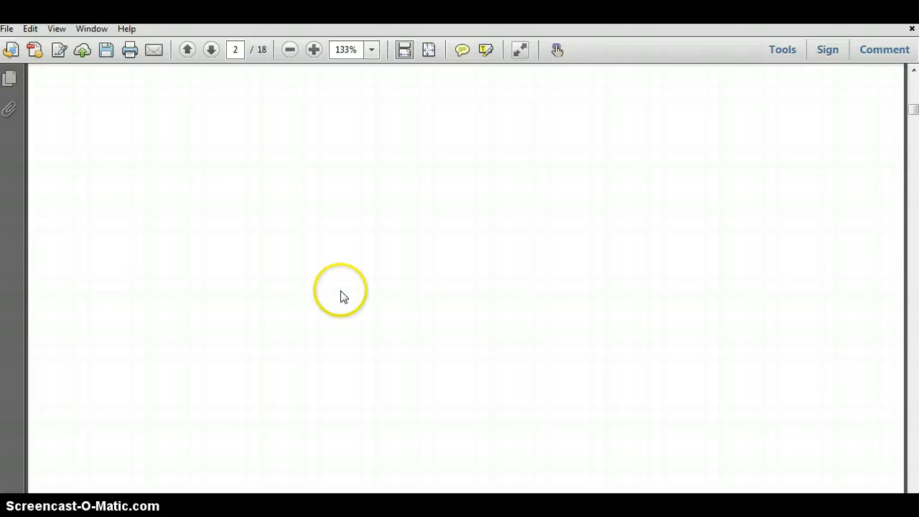
Examine the page break between "Yours sincerely" and "Head of institution" in the first PDF letter
scroll(340, 294, "up", 10)
left_click(135, 389)
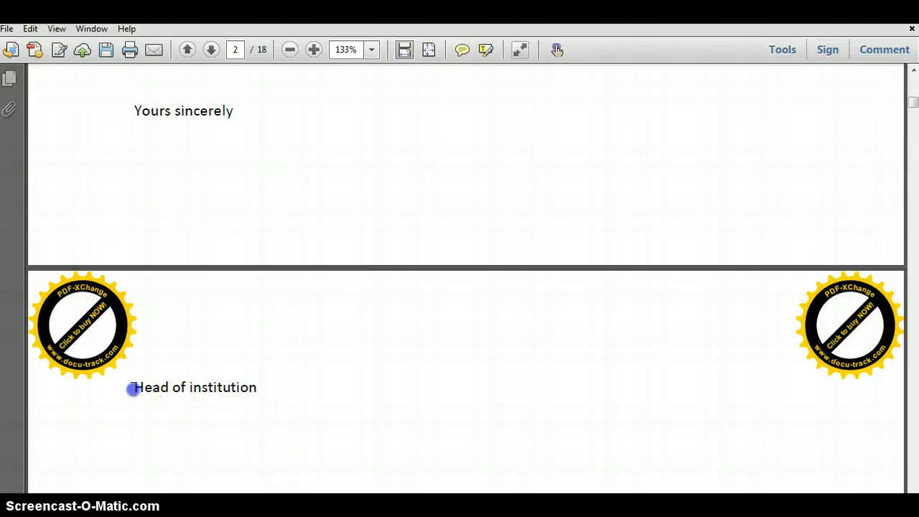
scroll(236, 282, "down", 3)
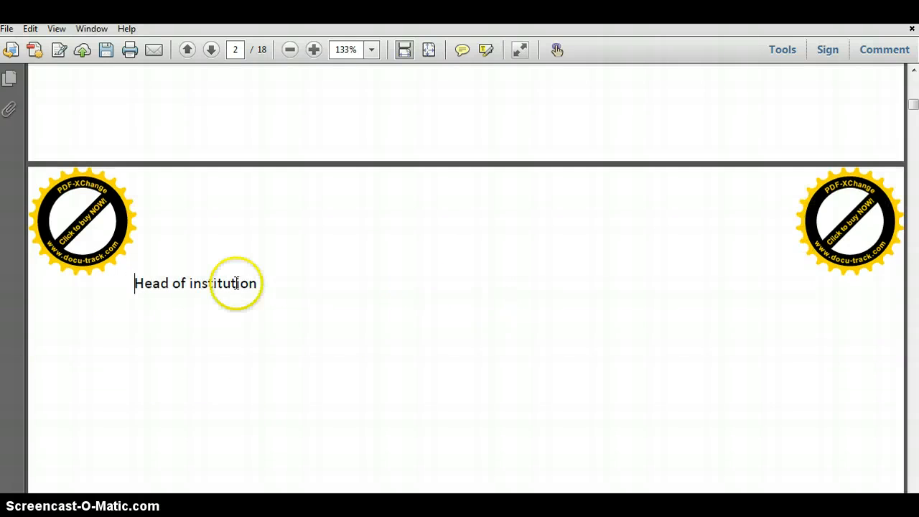
scroll(263, 289, "down", 4)
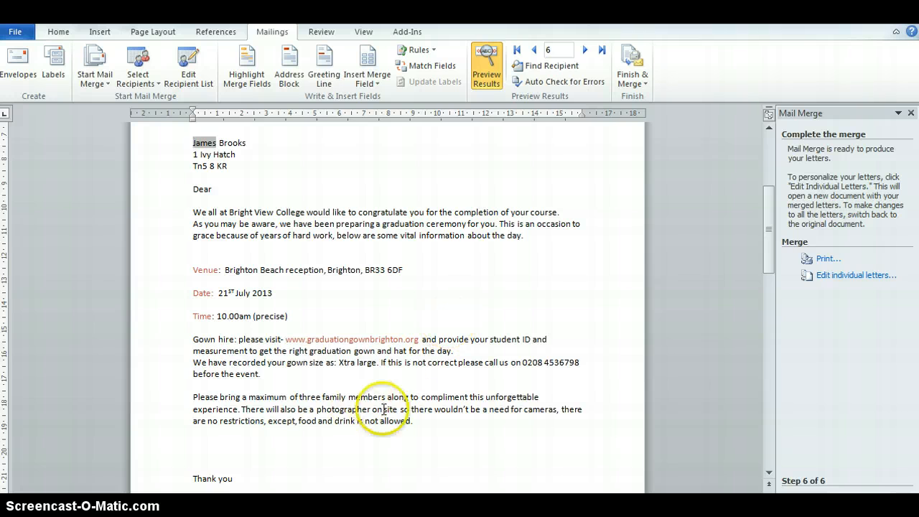
In the Word letter, delete the blank lines between "Yours sincerely" and "Head of institution"
scroll(377, 407, "down", 3)
scroll(378, 407, "down", 2)
left_click(199, 402)
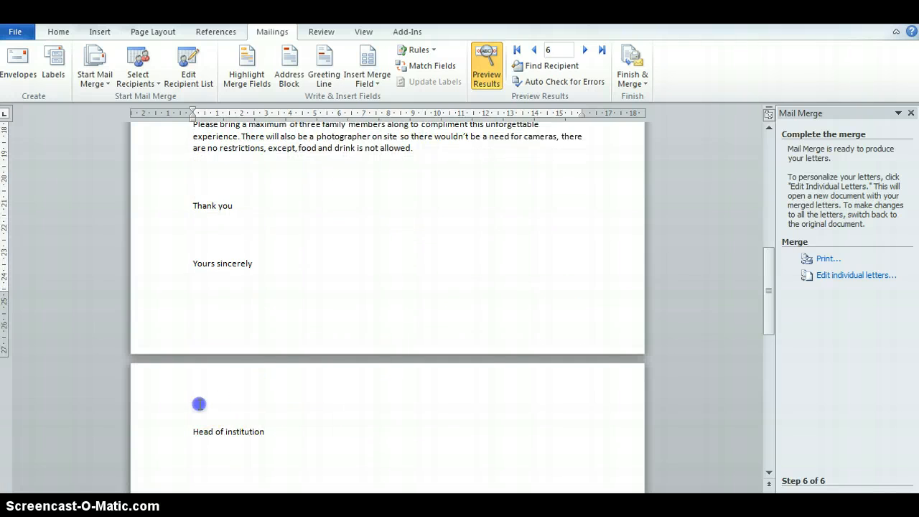
left_click(196, 325)
key("Delete")
key("Delete")
key("Delete")
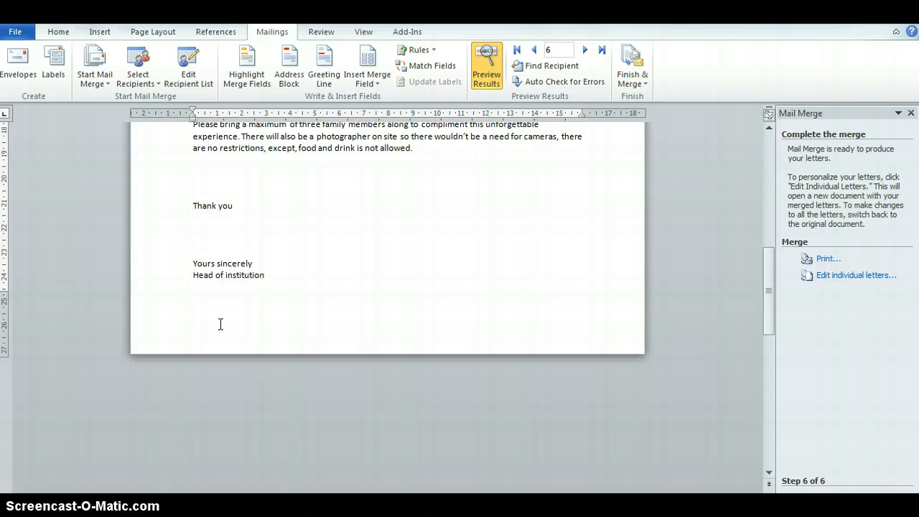
Complete the merge and print all letter records as one copy to the PDF-XChange 3.0 printer
scroll(345, 318, "up", 4)
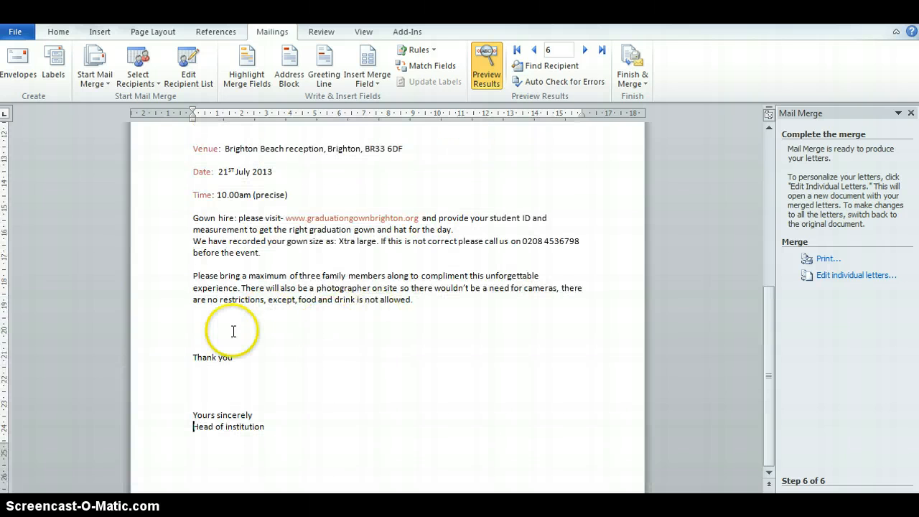
scroll(369, 357, "up", 4)
scroll(390, 294, "down", 2)
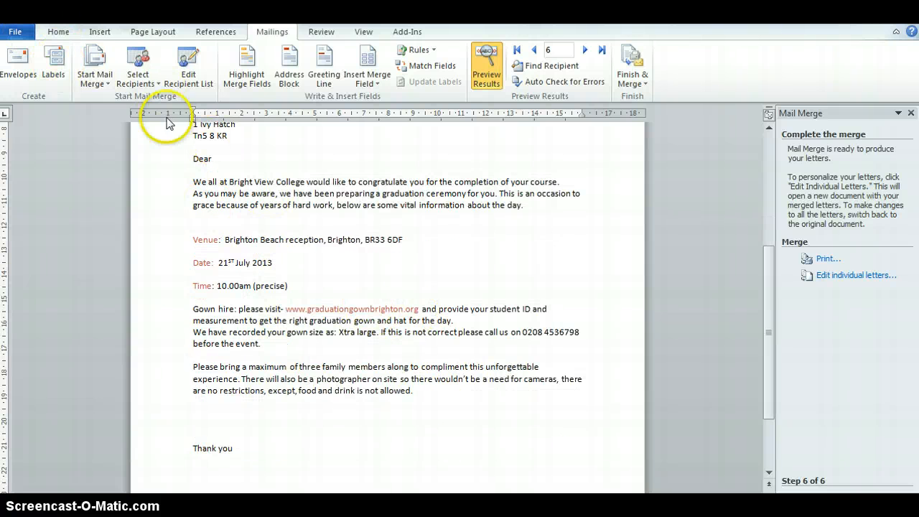
scroll(607, 301, "down", 2)
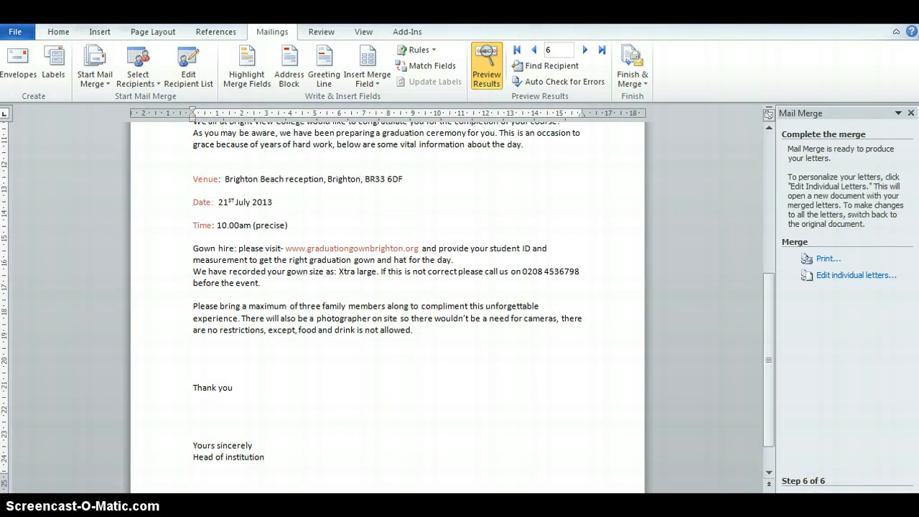
left_click(851, 497)
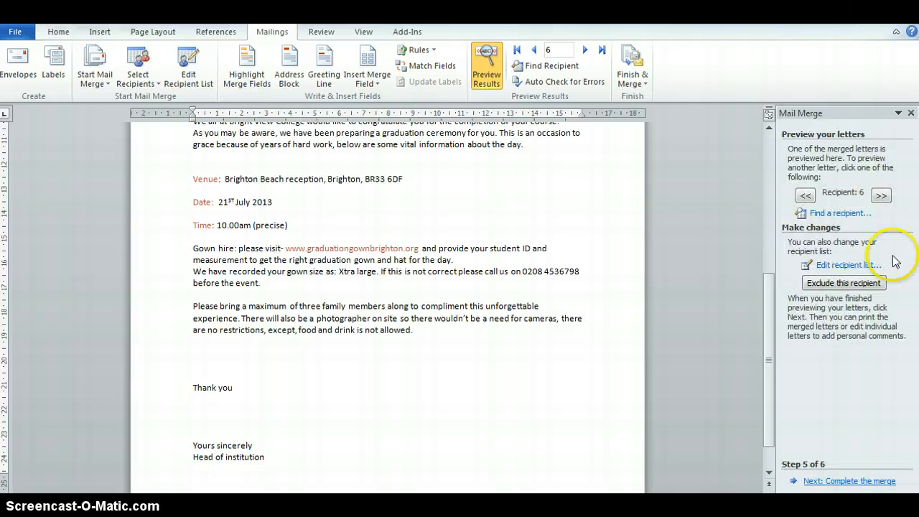
left_click(841, 482)
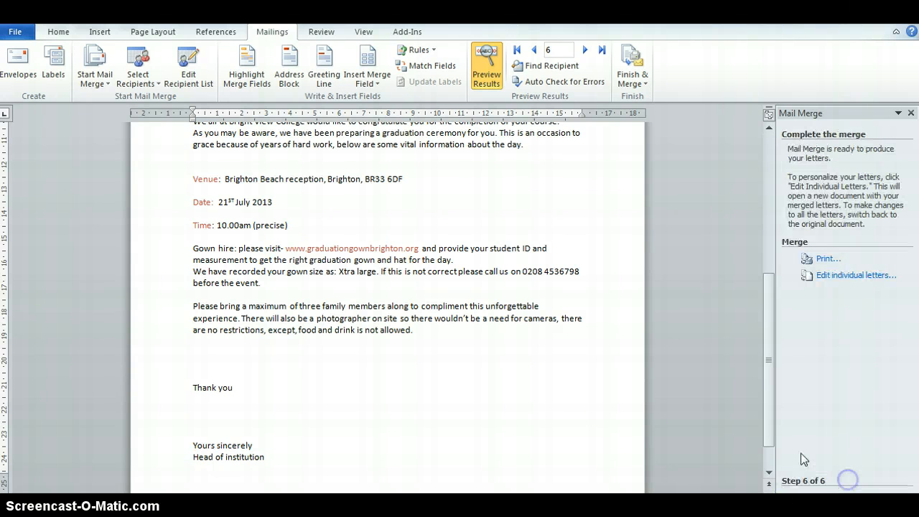
left_click(822, 257)
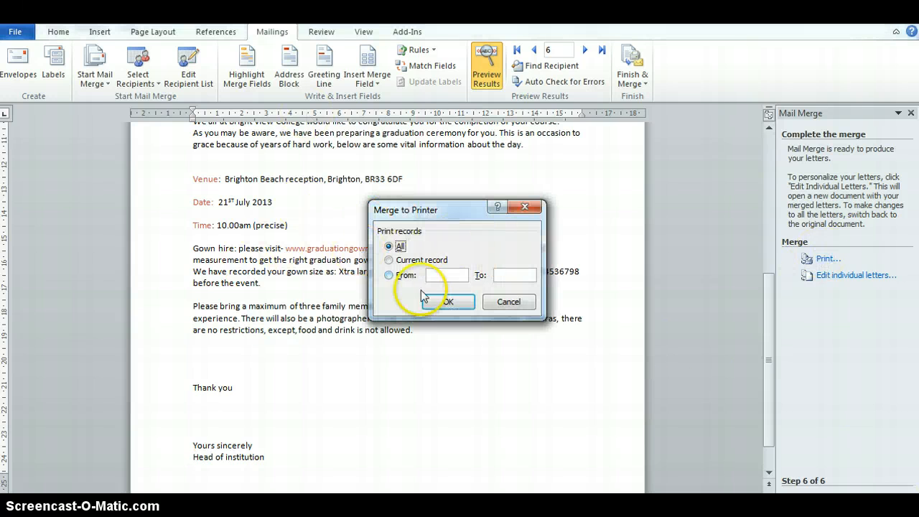
left_click(446, 299)
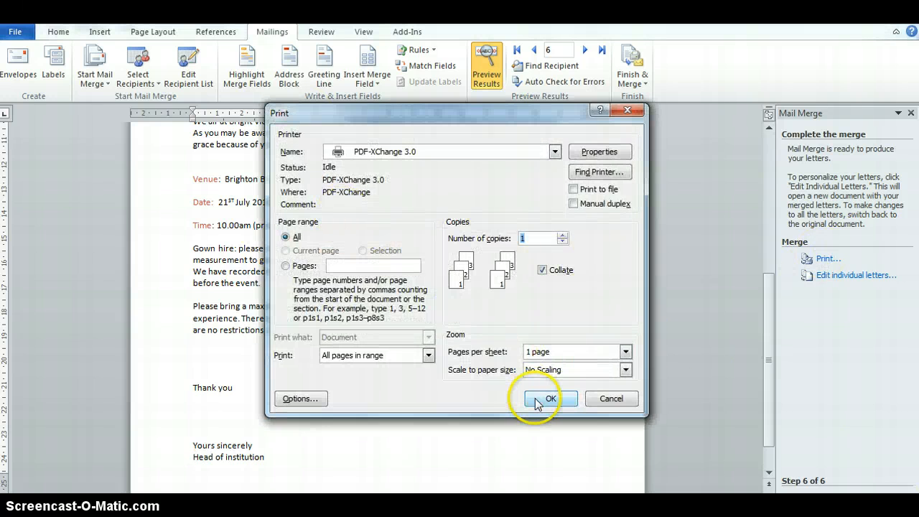
left_click(546, 394)
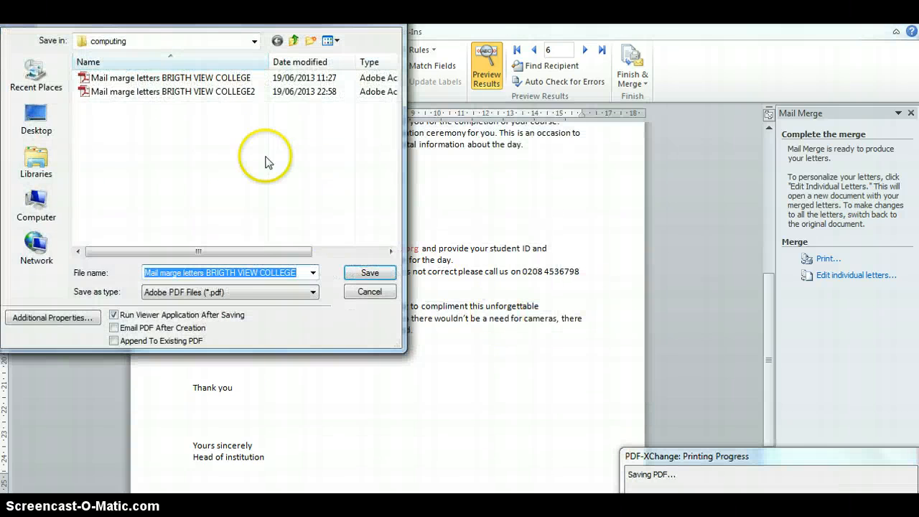
Save the PDF in the computing folder over the existing "Mail marge letters BRIGTH VIEW COLLEGE2", using Direct Overwrite
left_click(242, 91)
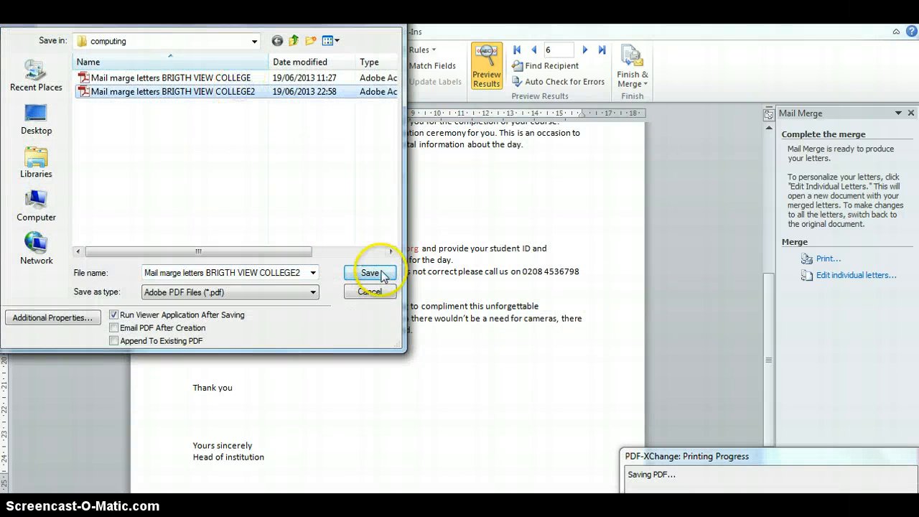
key("alt+Tab")
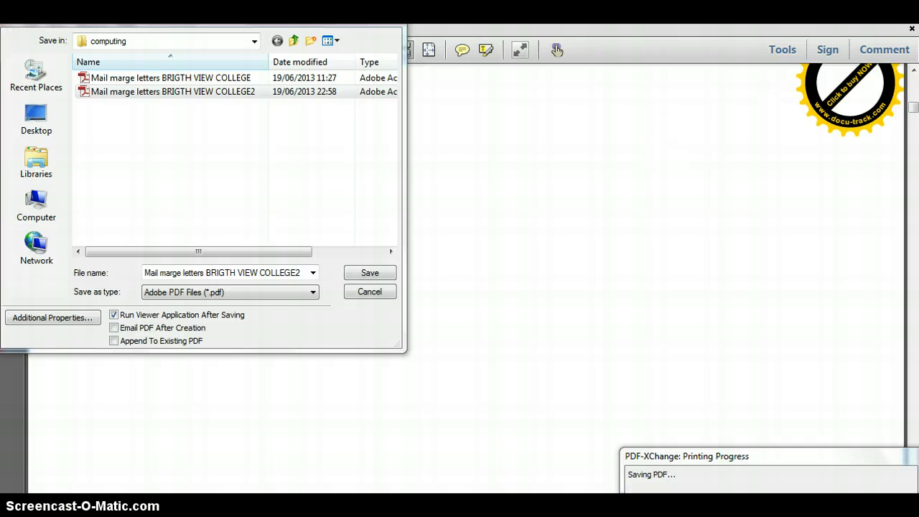
key("alt+Tab")
left_click(368, 274)
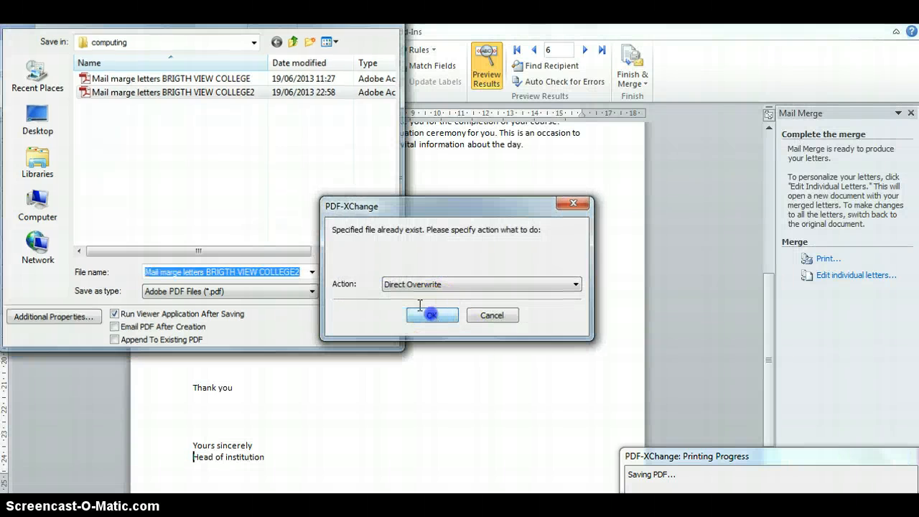
left_click(431, 316)
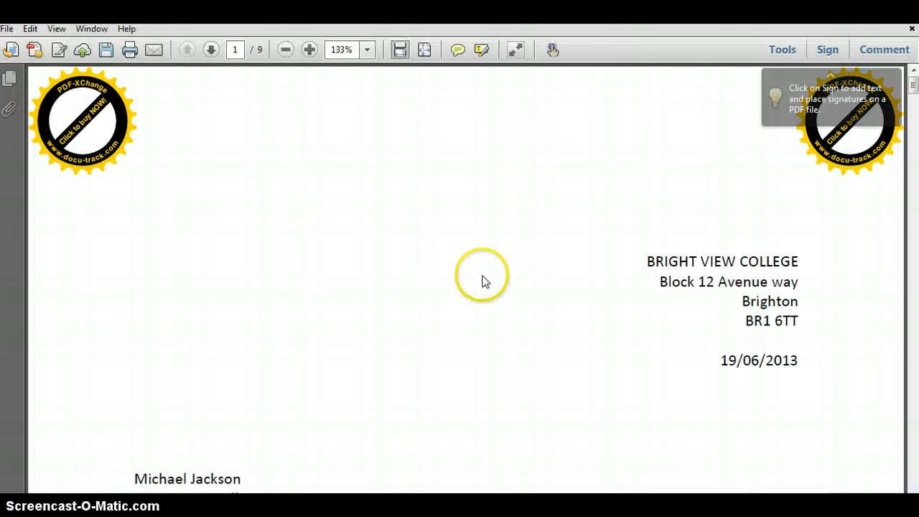
Look through the first few letters in the new PDF, checking that each fits on one page including its sign-off
scroll(447, 299, "down", 10)
scroll(447, 291, "down", 12)
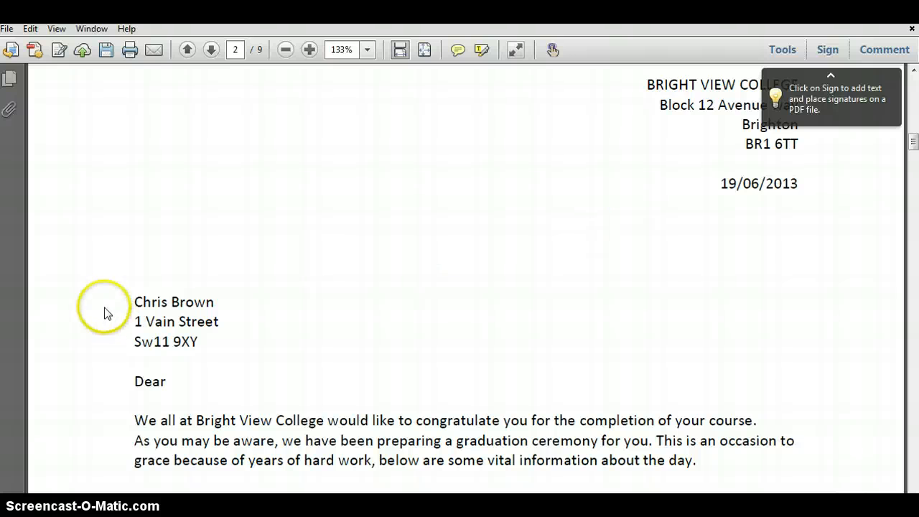
scroll(176, 306, "down", 15)
scroll(185, 313, "down", 15)
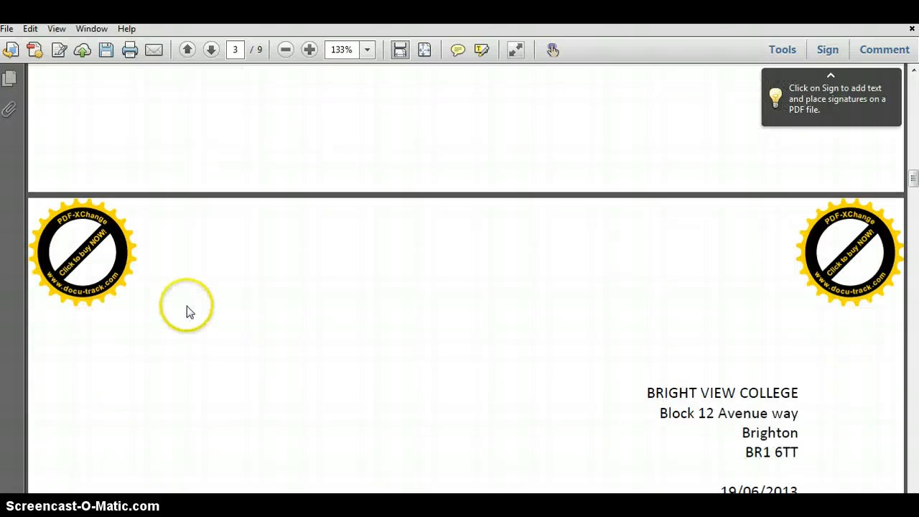
scroll(324, 328, "down", 5)
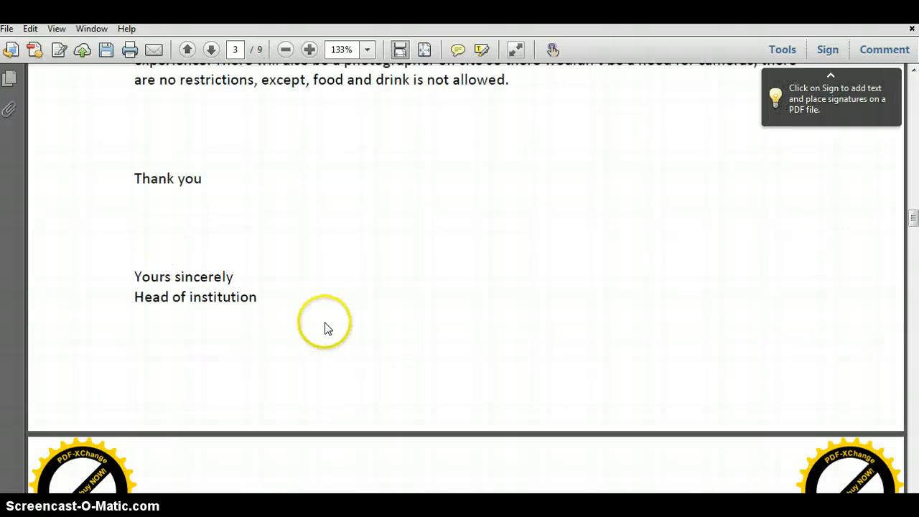
scroll(459, 299, "down", 9)
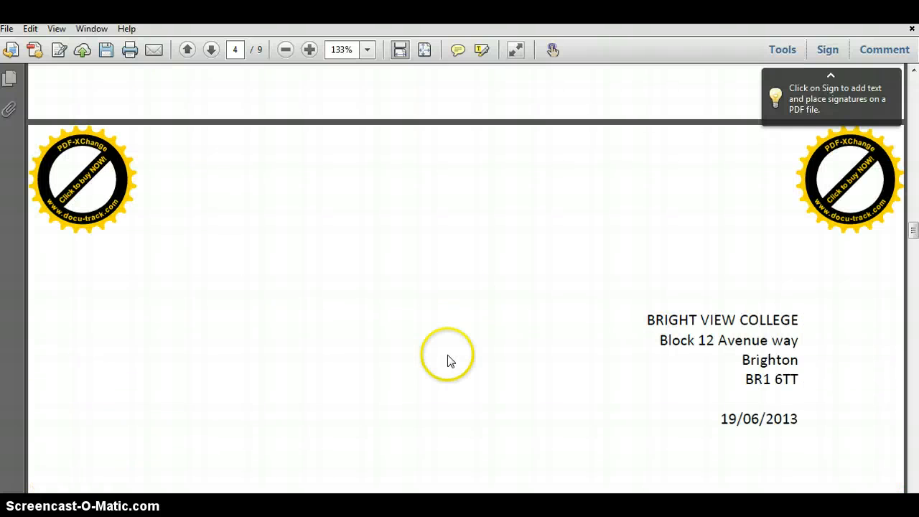